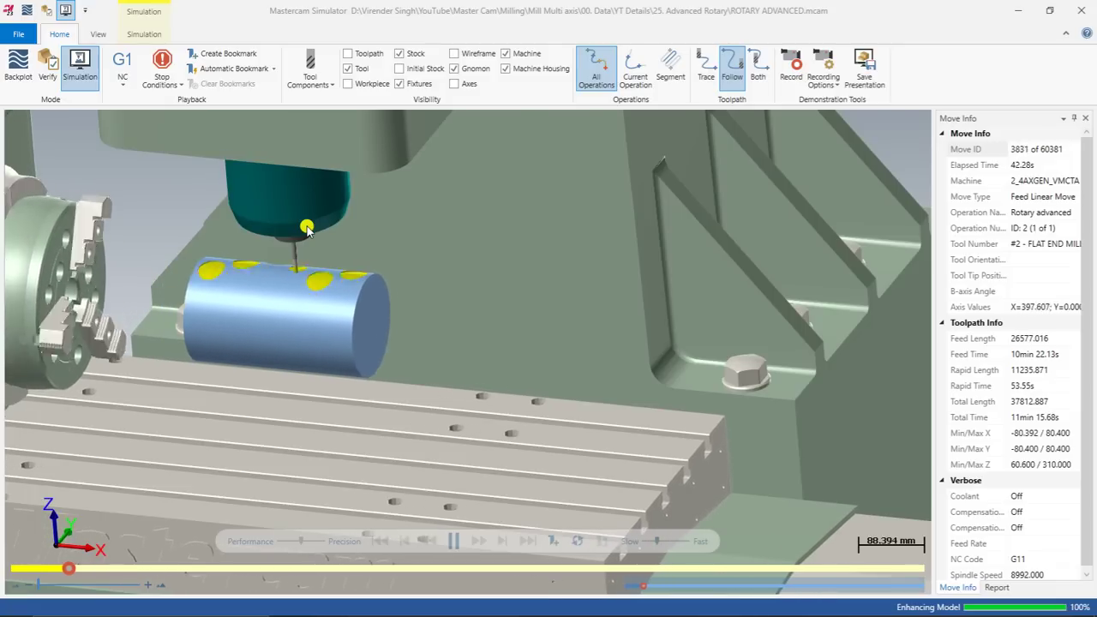
Step: Examine the running machine simulation of the Rotary advanced operation, both the whole machine and the cutter on the cylindrical stock
scroll(307, 227, "down", 8)
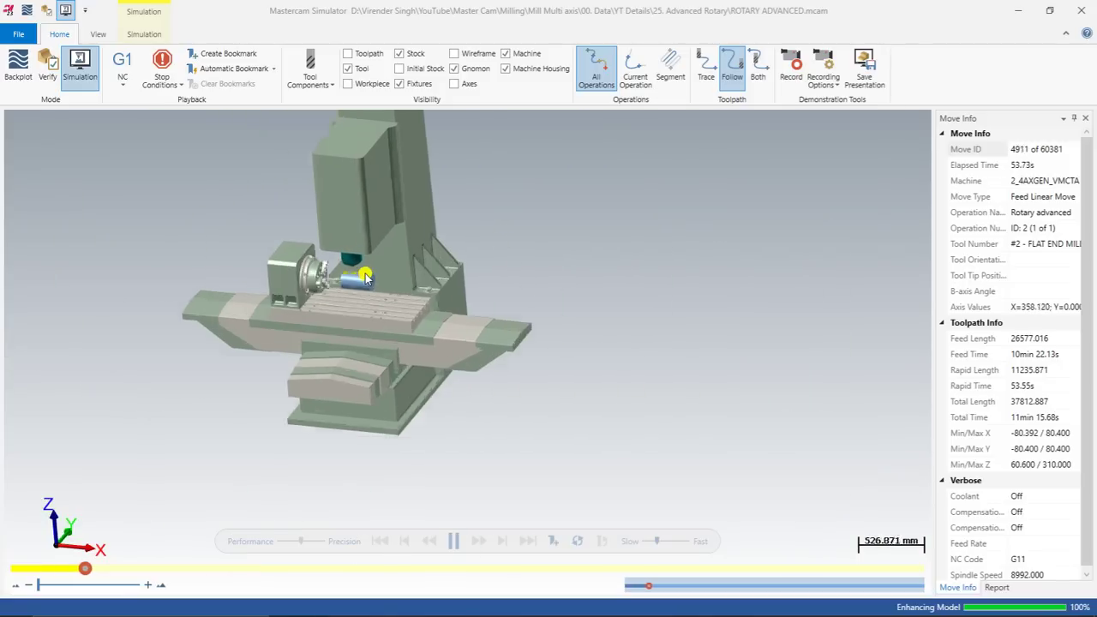
scroll(364, 276, "up", 7)
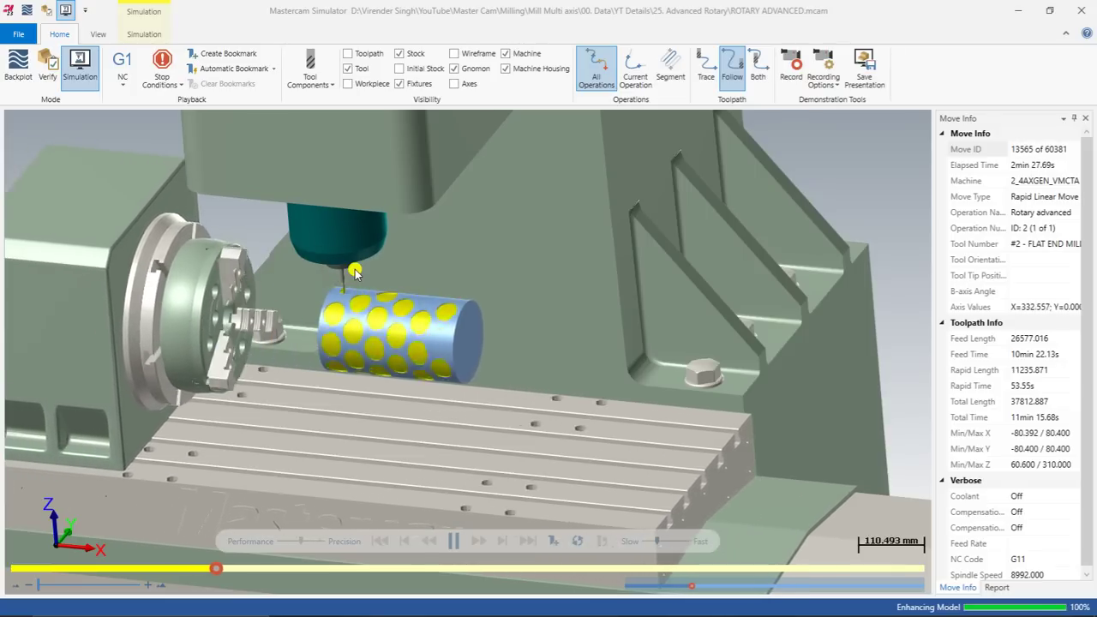
scroll(384, 286, "down", 3)
scroll(384, 285, "down", 1)
scroll(383, 285, "up", 3)
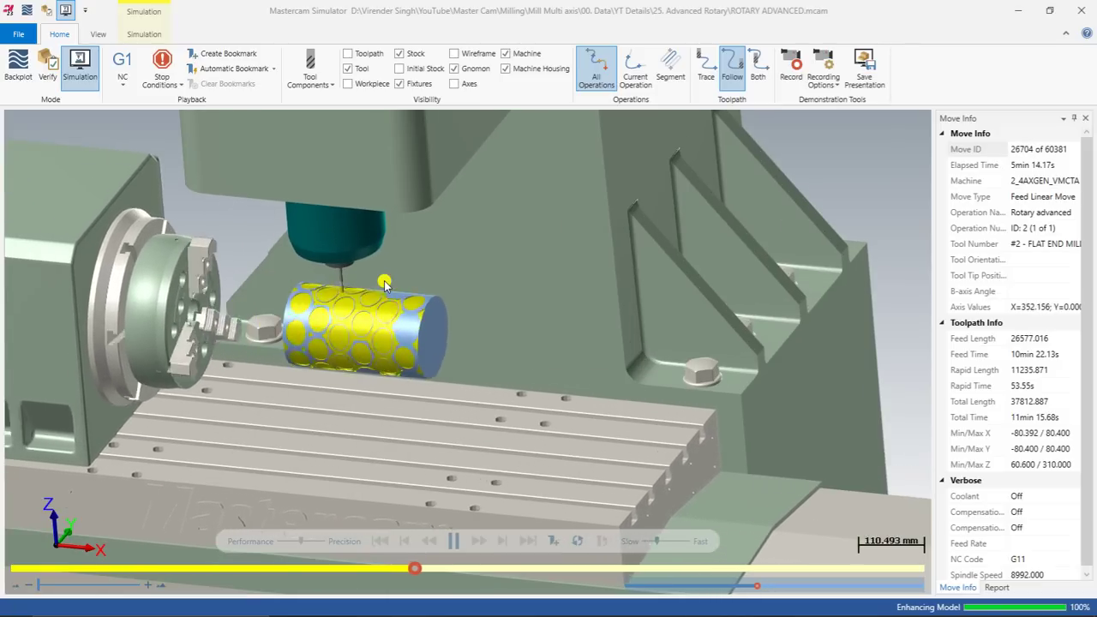
scroll(384, 283, "down", 2)
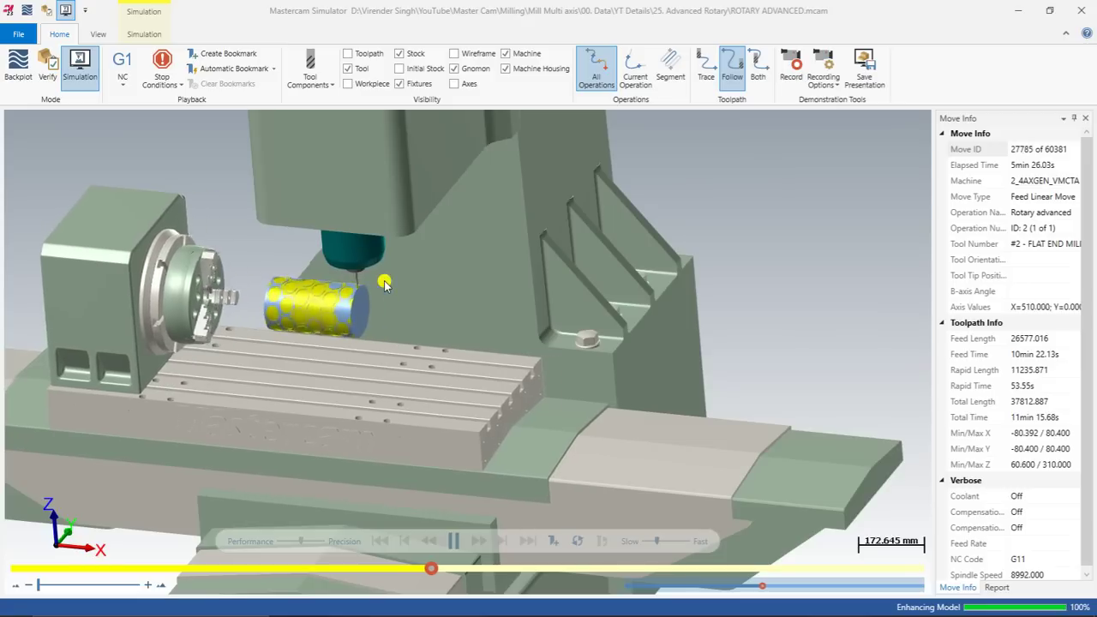
scroll(298, 282, "up", 1)
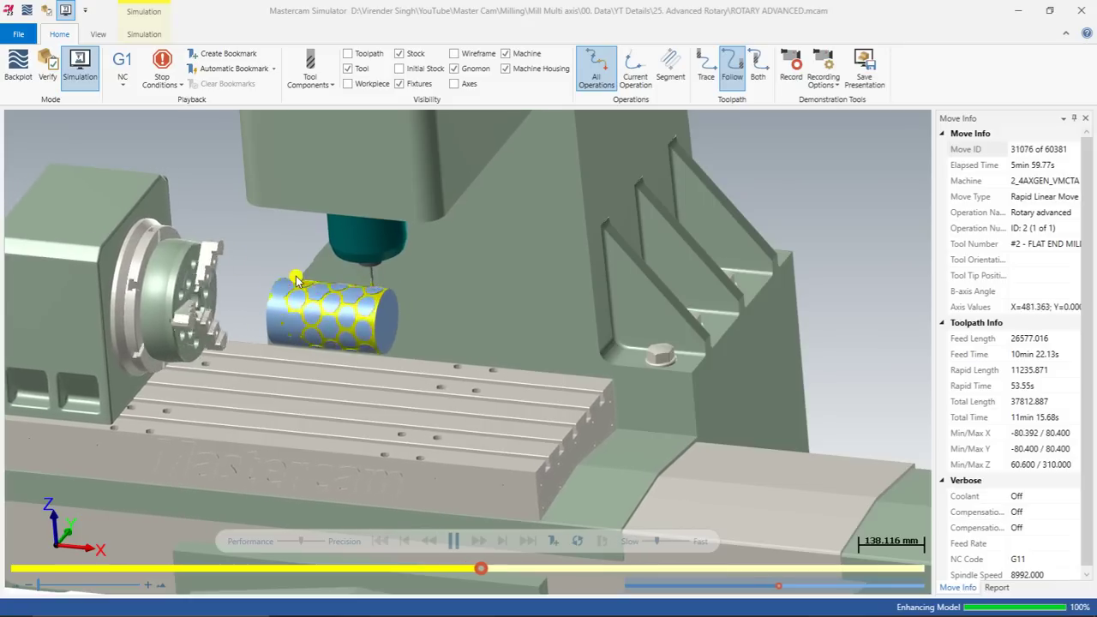
scroll(295, 280, "up", 2)
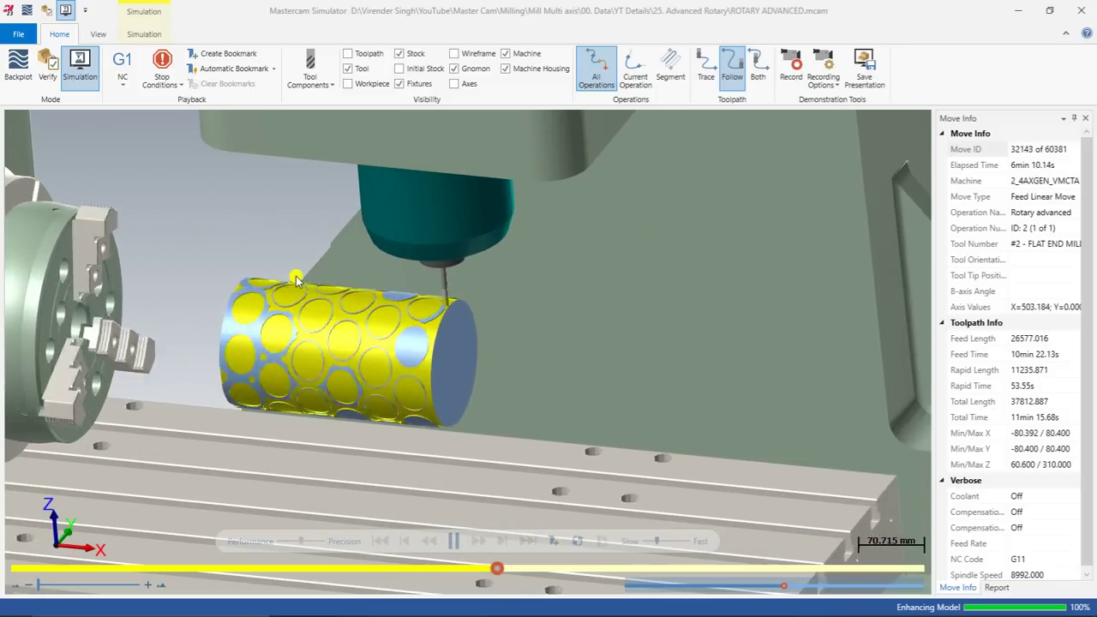
scroll(295, 281, "up", 1)
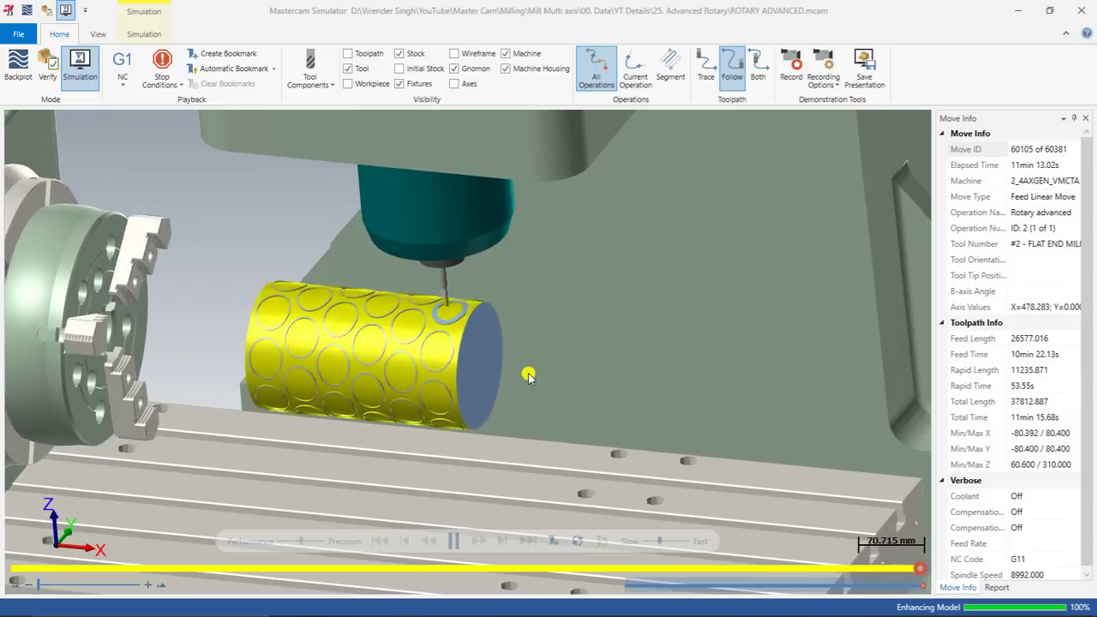
Step: Inspect the machined roller and the machine from several angles at the end of the simulation
middle_click_drag(397, 351, 412, 308)
scroll(412, 322, "up", 3)
scroll(412, 323, "down", 5)
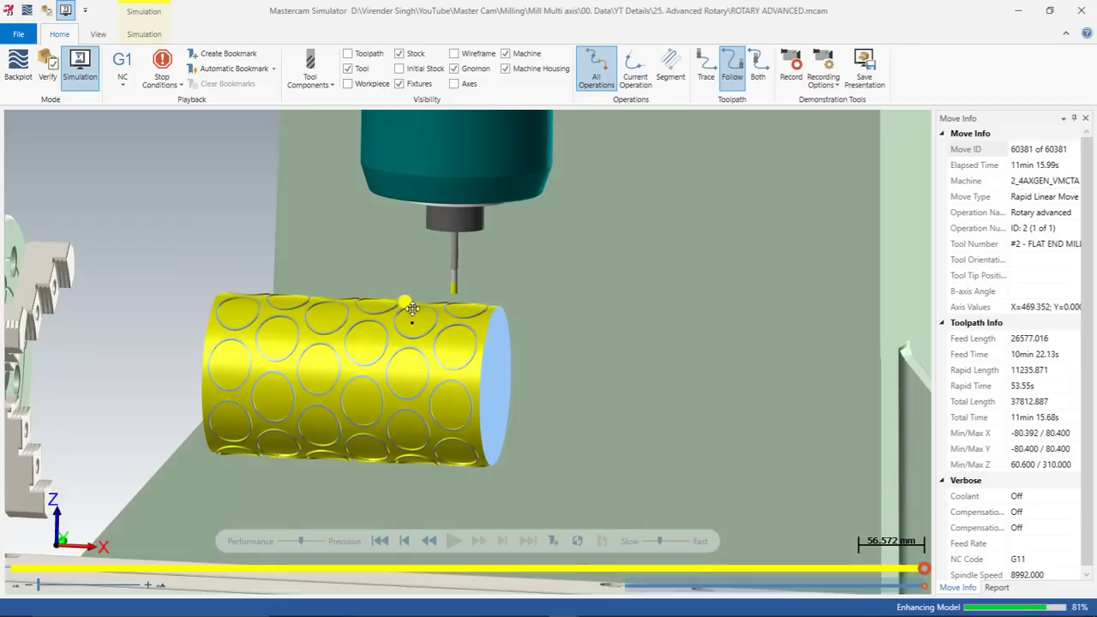
scroll(413, 308, "down", 8)
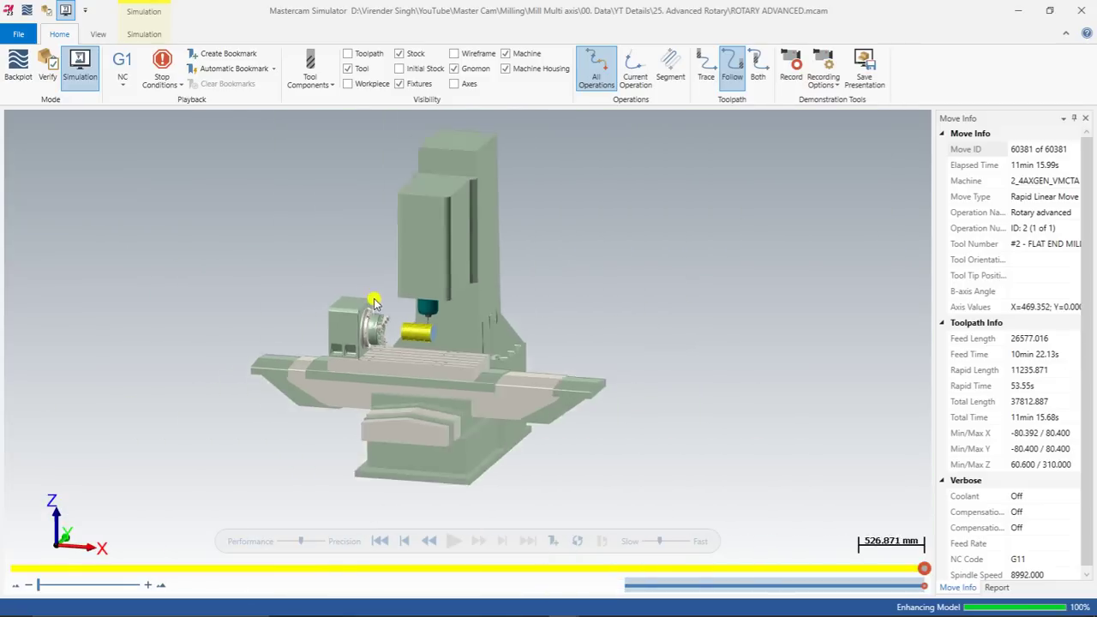
scroll(375, 301, "up", 3)
scroll(409, 353, "up", 1)
middle_click_drag(407, 353, 386, 349)
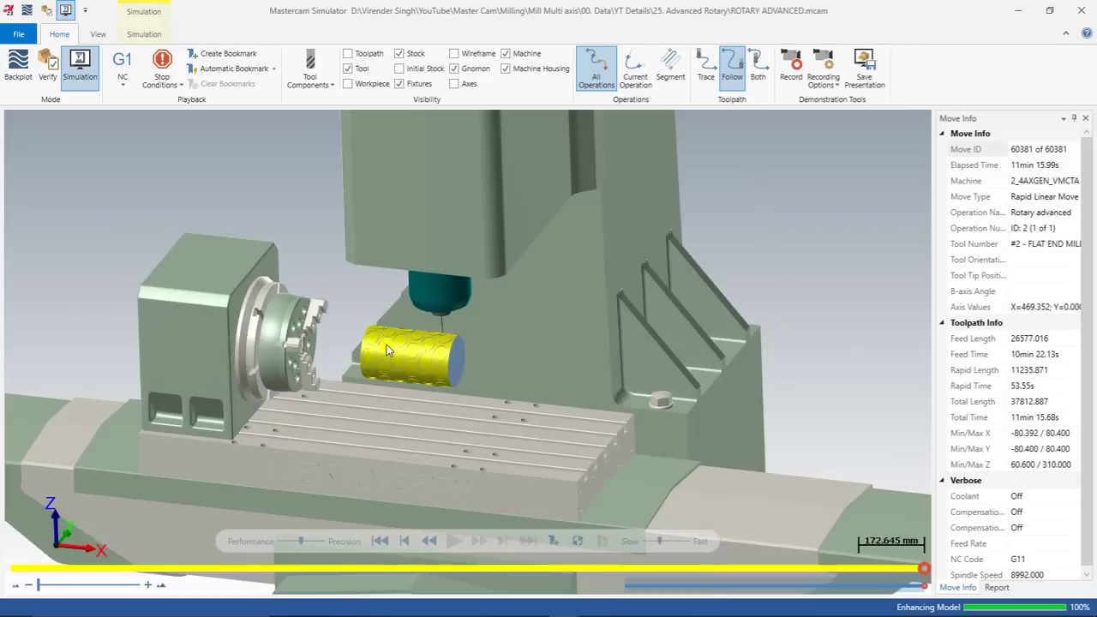
scroll(387, 350, "up", 4)
Step: Minimise the simulator and switch to the main Mastercam window with the roller part
left_click(1015, 14)
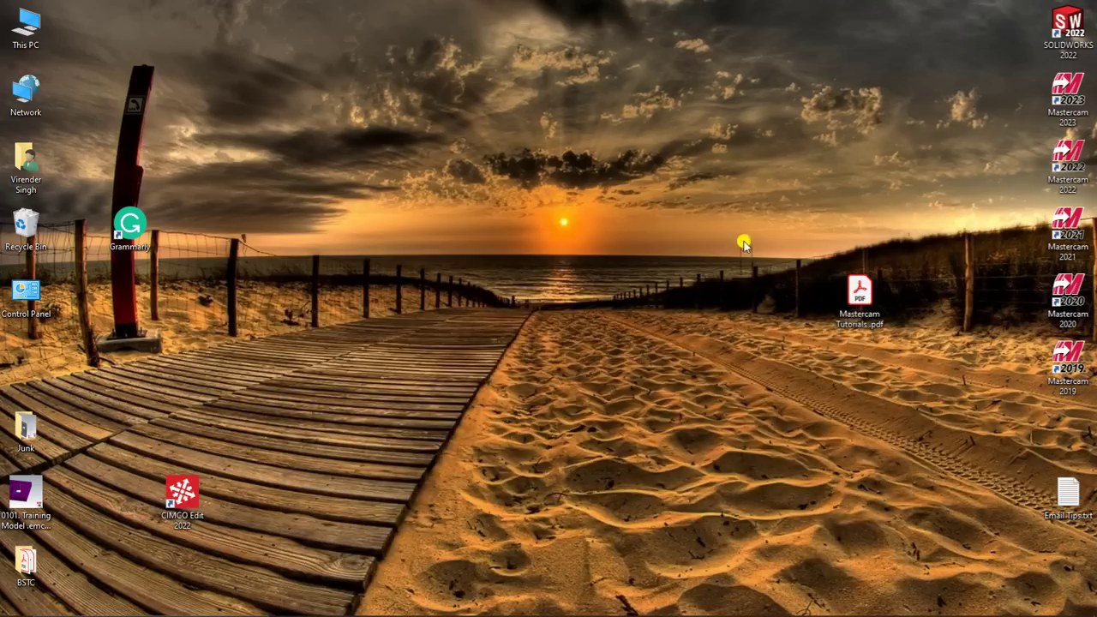
mouse_move(564, 604)
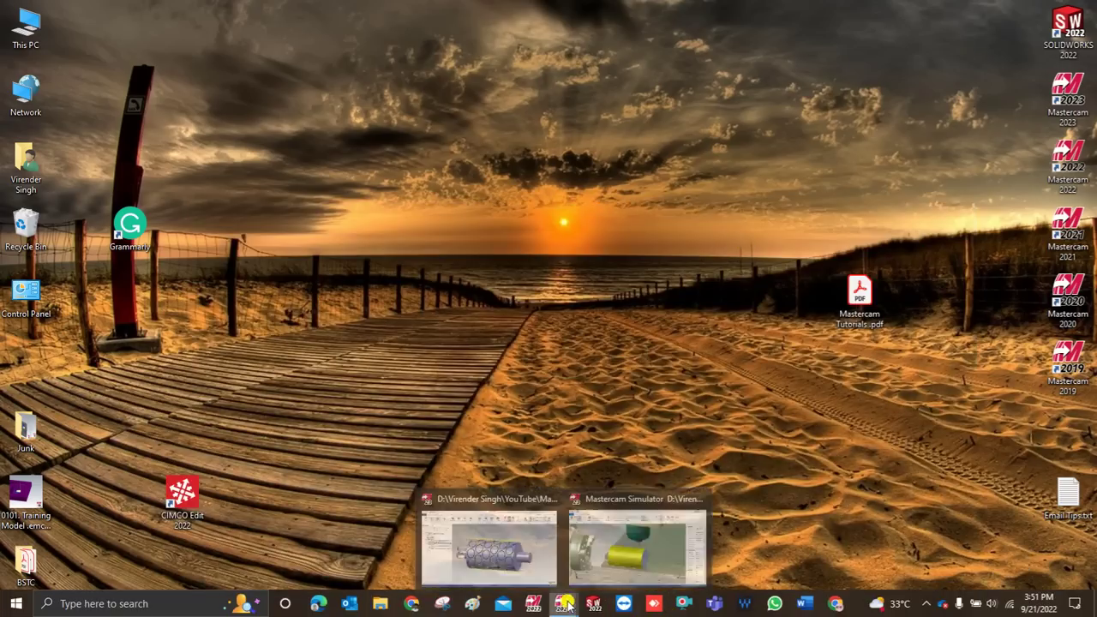
left_click(506, 549)
scroll(467, 334, "up", 2)
scroll(507, 311, "down", 1)
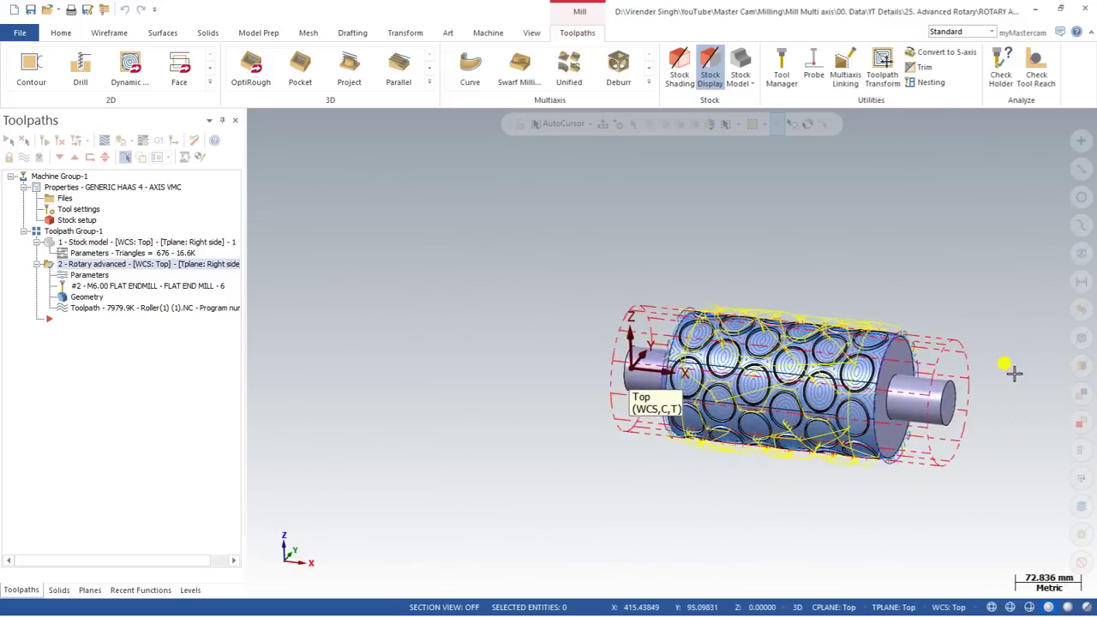
Step: Inspect the roller's rotary toolpath, and delete all operations, groups and tools
scroll(994, 377, "up", 3)
right_click(597, 167)
left_click(623, 250)
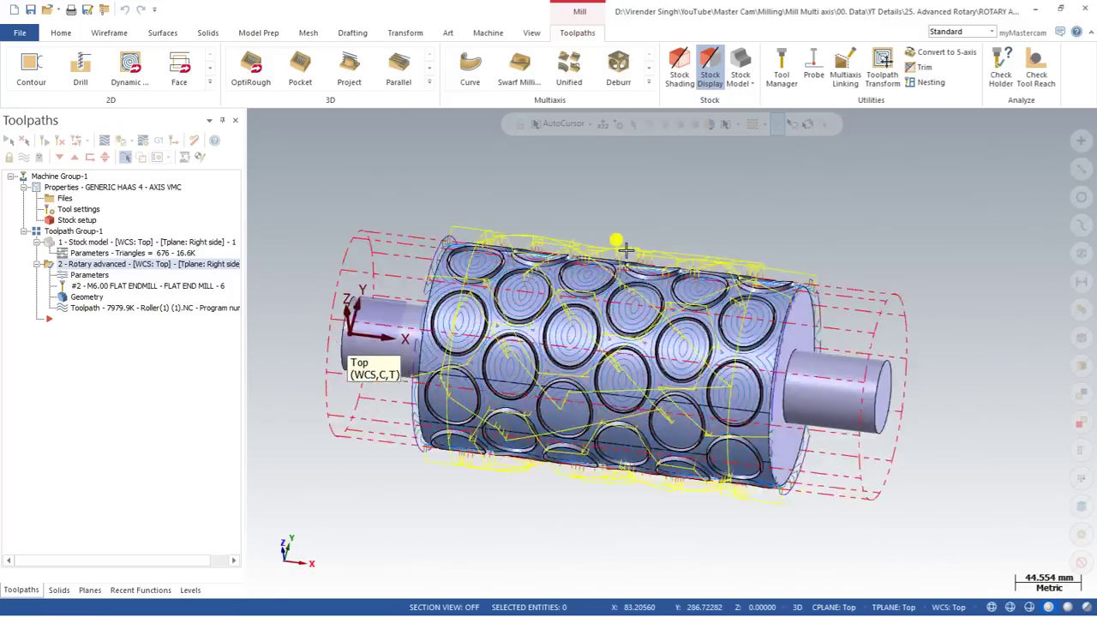
middle_click_drag(602, 298, 479, 345)
scroll(535, 323, "up", 2)
middle_click_drag(504, 224, 506, 329)
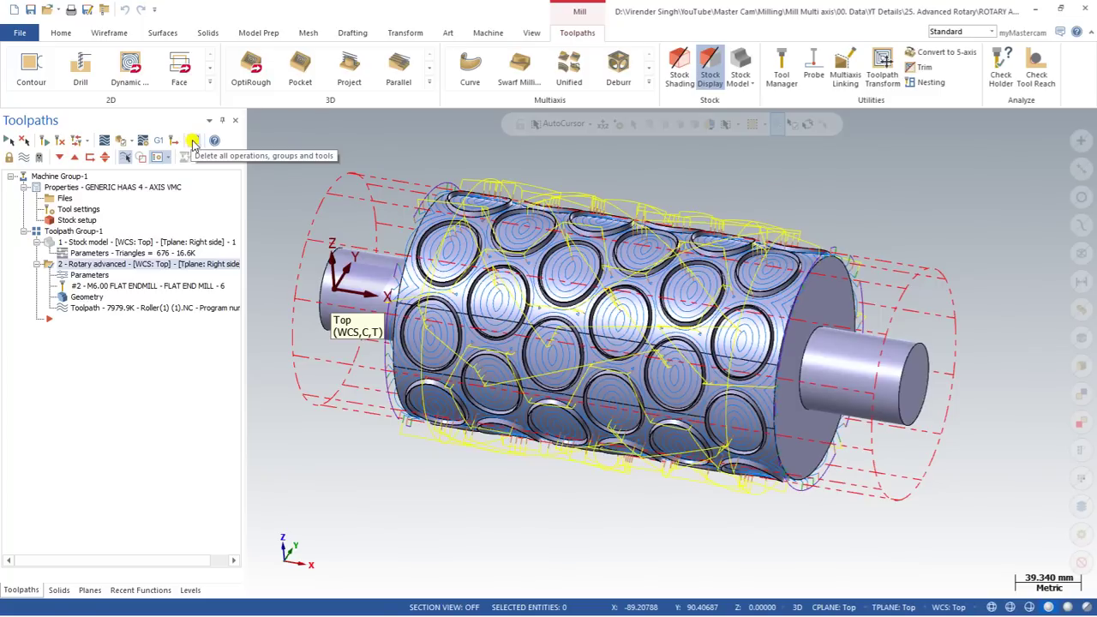
left_click(550, 344)
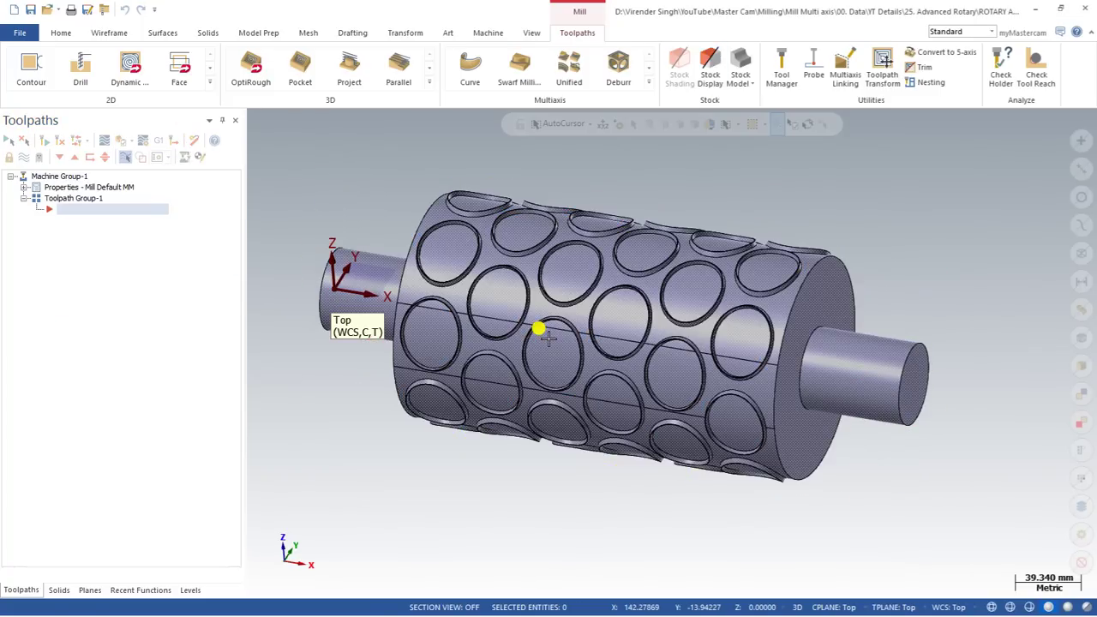
Step: Show the Roller(1) (1) level and make it active, and hide the Part level
right_click(490, 161)
left_click(502, 232)
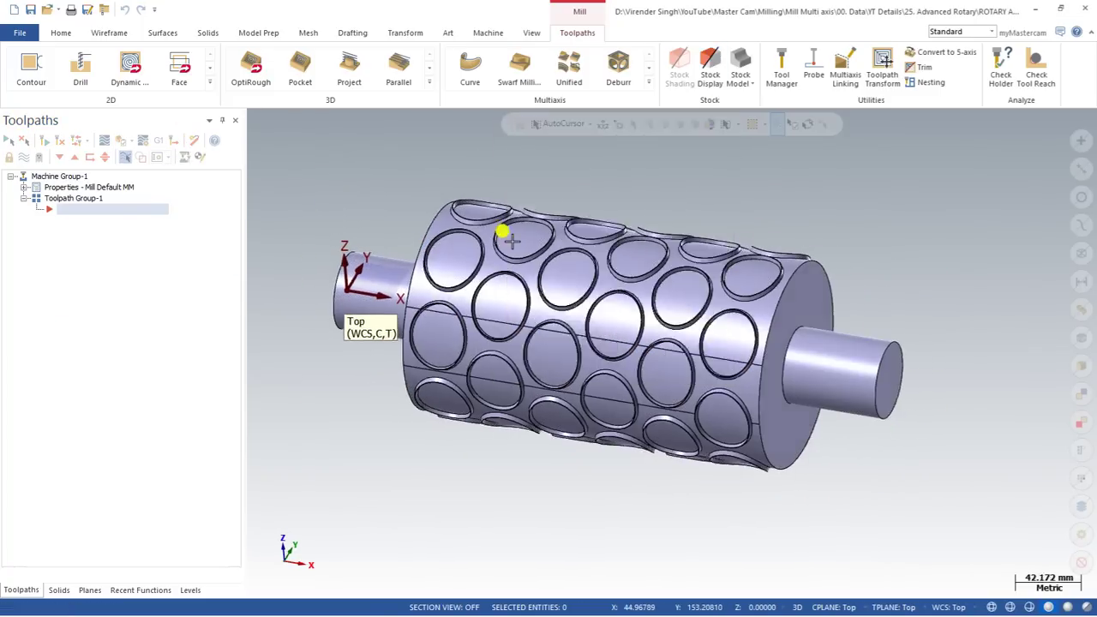
middle_click_drag(512, 241, 320, 347)
left_click(190, 590)
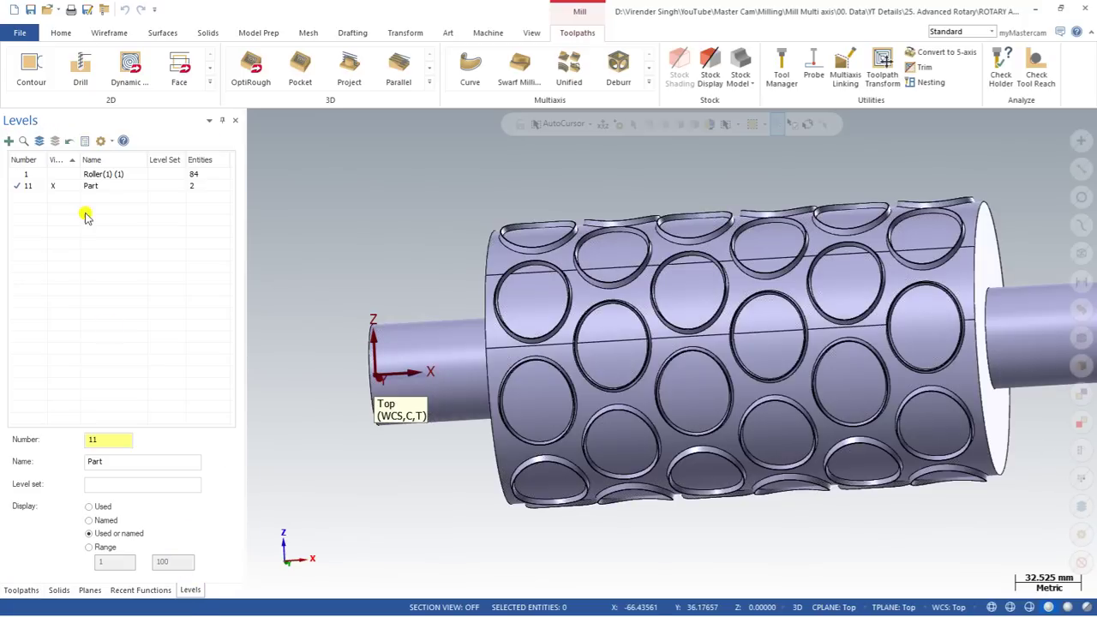
left_click(53, 174)
mouse_move(436, 283)
middle_mouse_down()
mouse_move(530, 298)
mouse_move(526, 357)
mouse_move(540, 386)
mouse_move(526, 301)
mouse_move(446, 274)
middle_mouse_up()
left_click(21, 176)
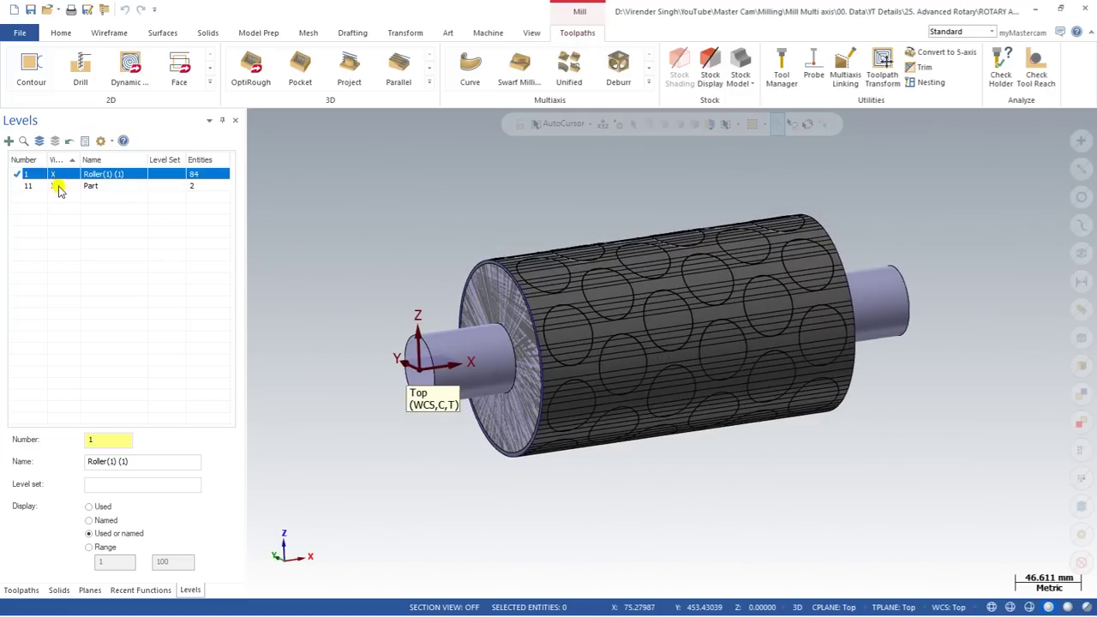
left_click(54, 186)
middle_click_drag(355, 286, 517, 245)
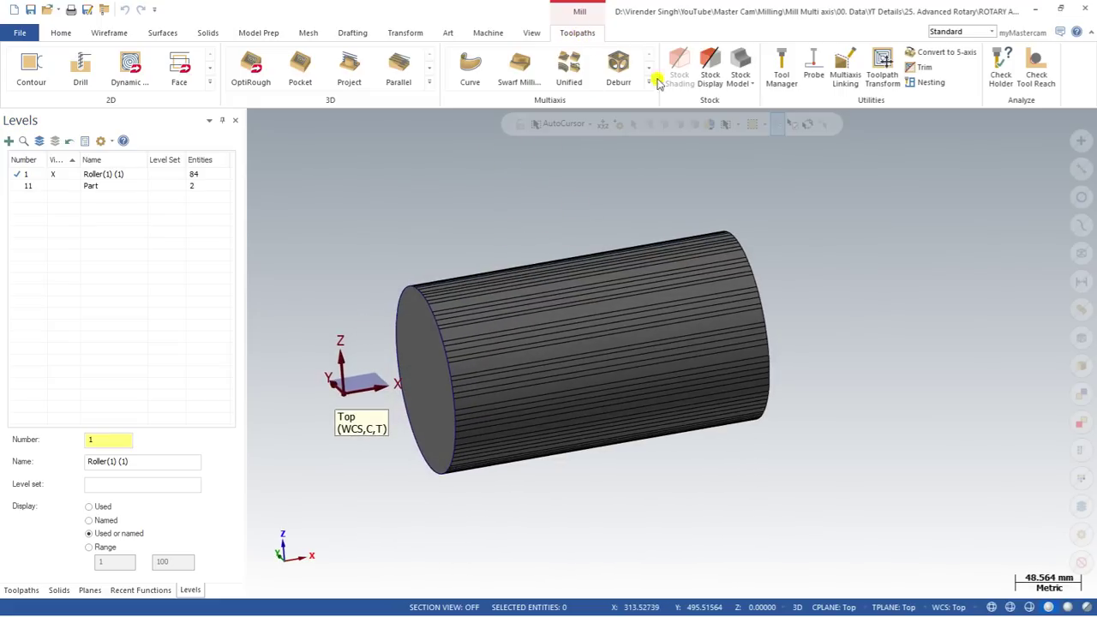
scroll(587, 219, "up", 1)
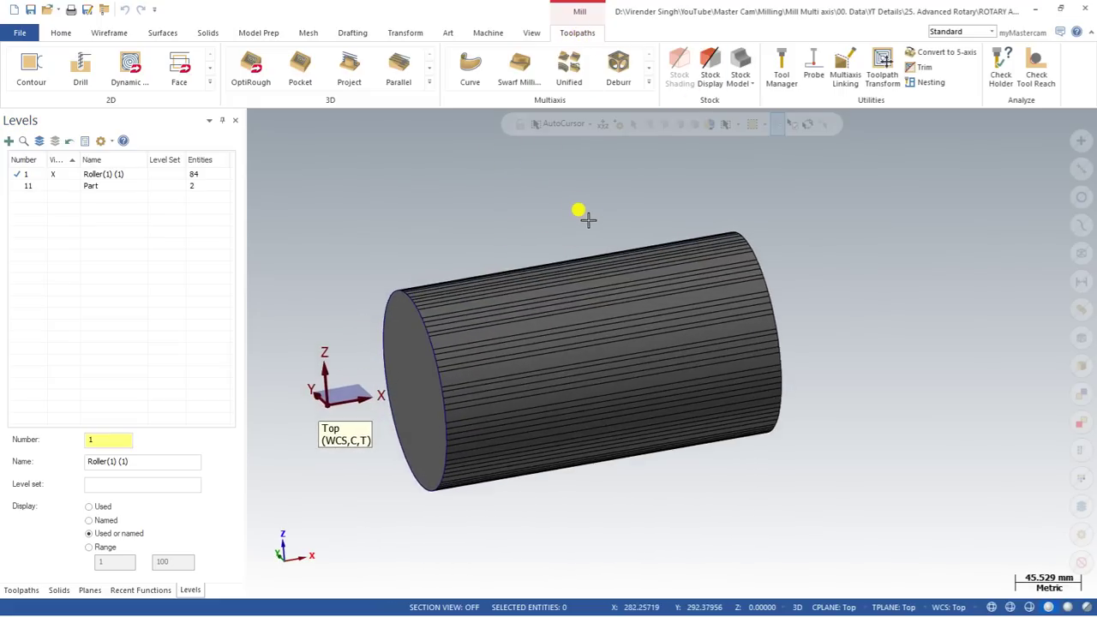
Step: Start a new stock model and use the solid cylinder as its initial stock shape with the Model option
left_click(739, 67)
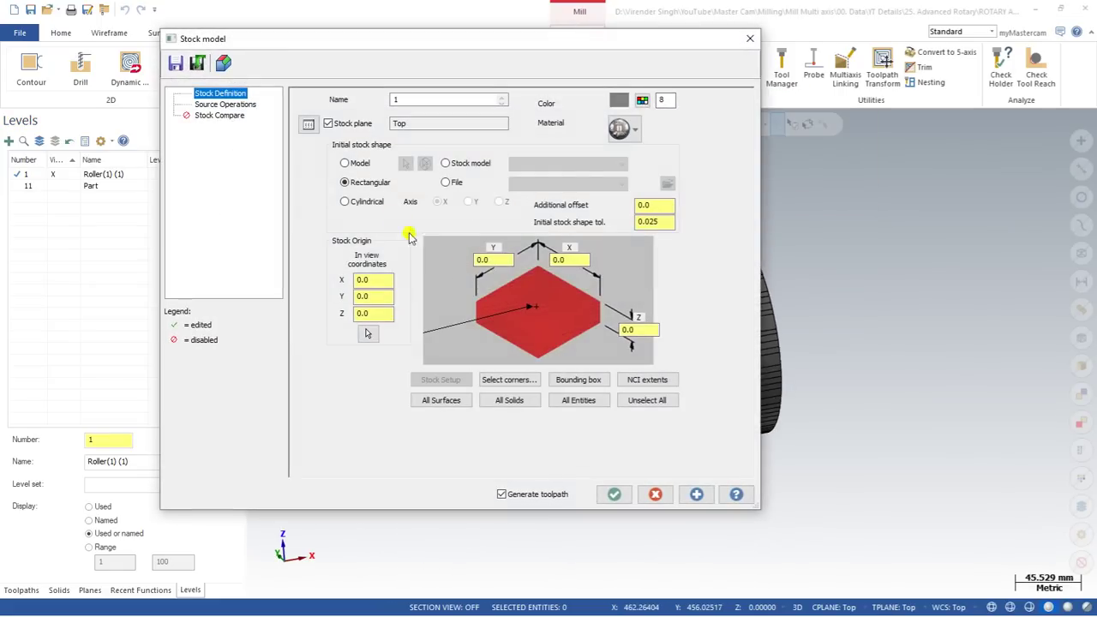
left_click(344, 162)
left_click(406, 165)
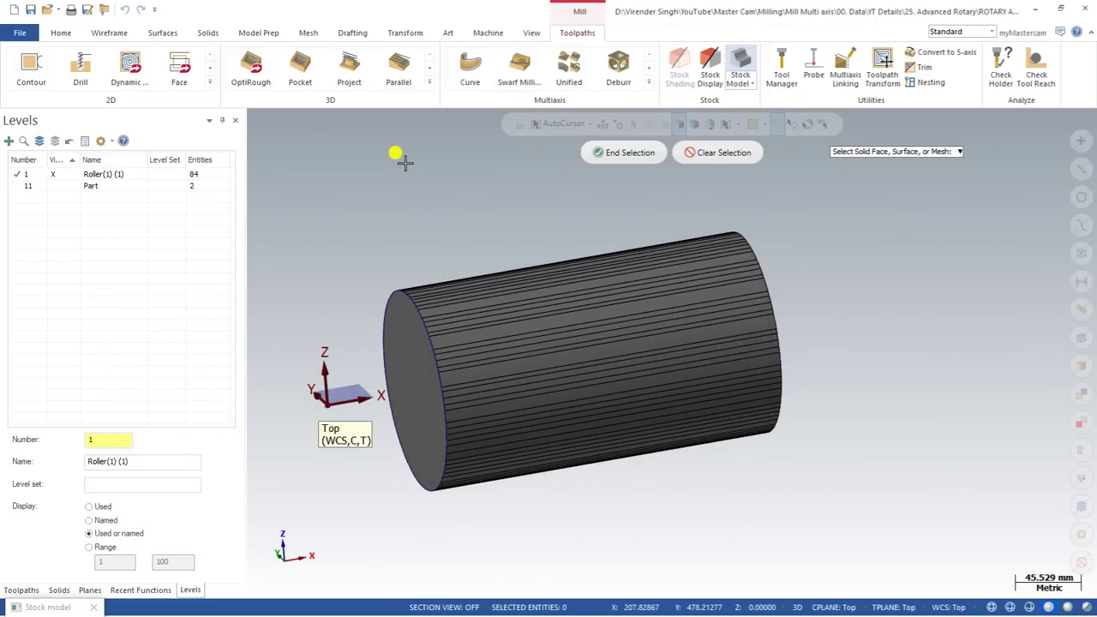
left_click(613, 149)
Step: Set the stock model's colour to 47, name it Stock Model and generate it
left_click(642, 100)
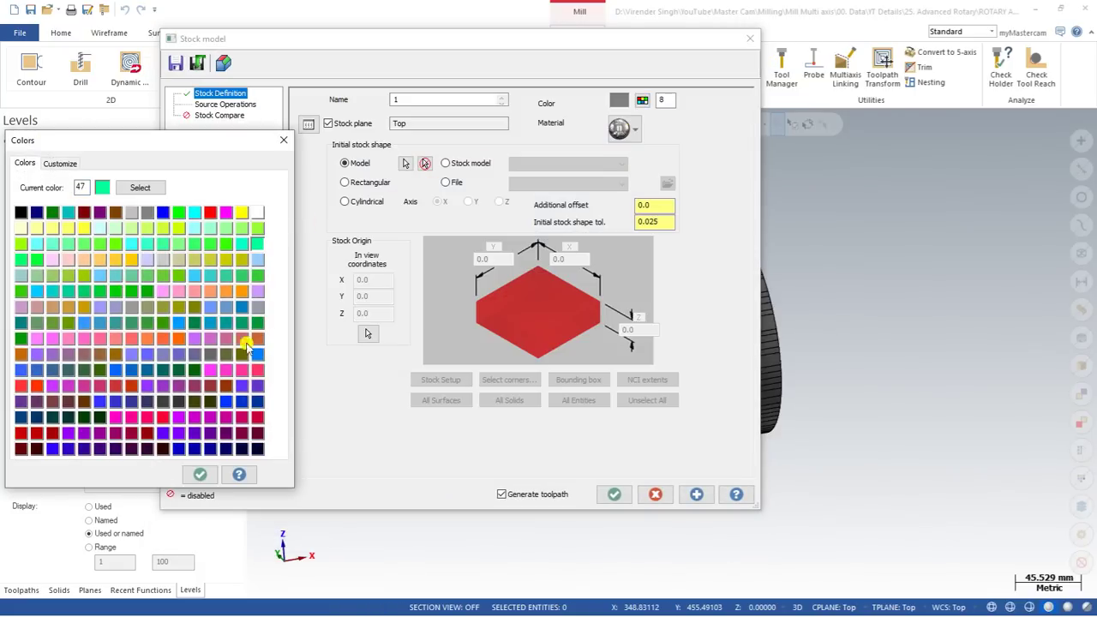
left_click(201, 474)
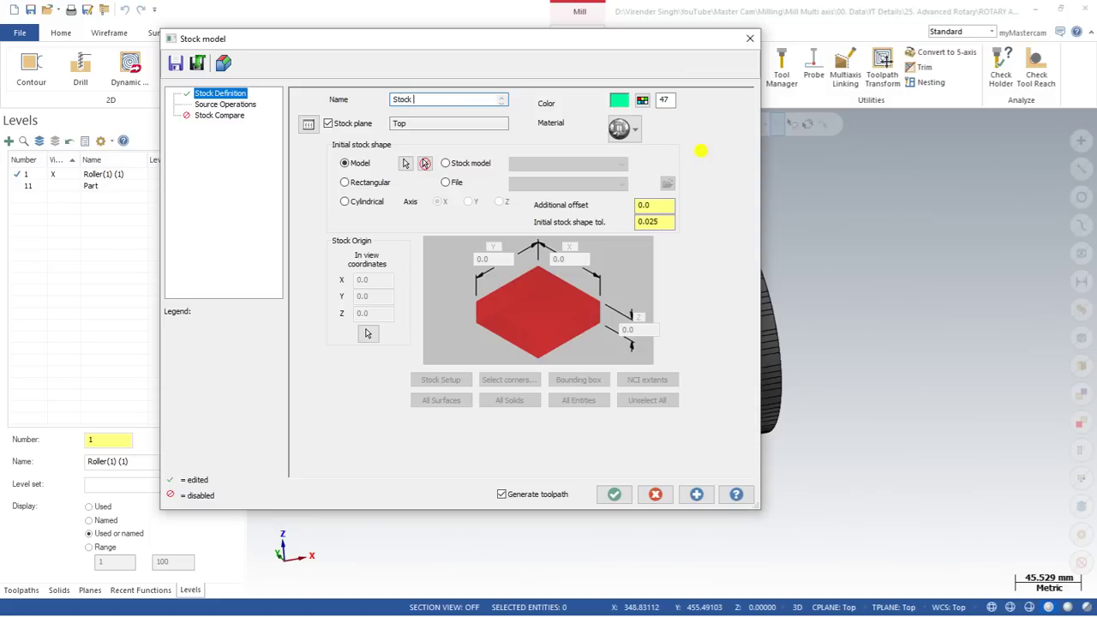
left_click(634, 129)
left_click(642, 100)
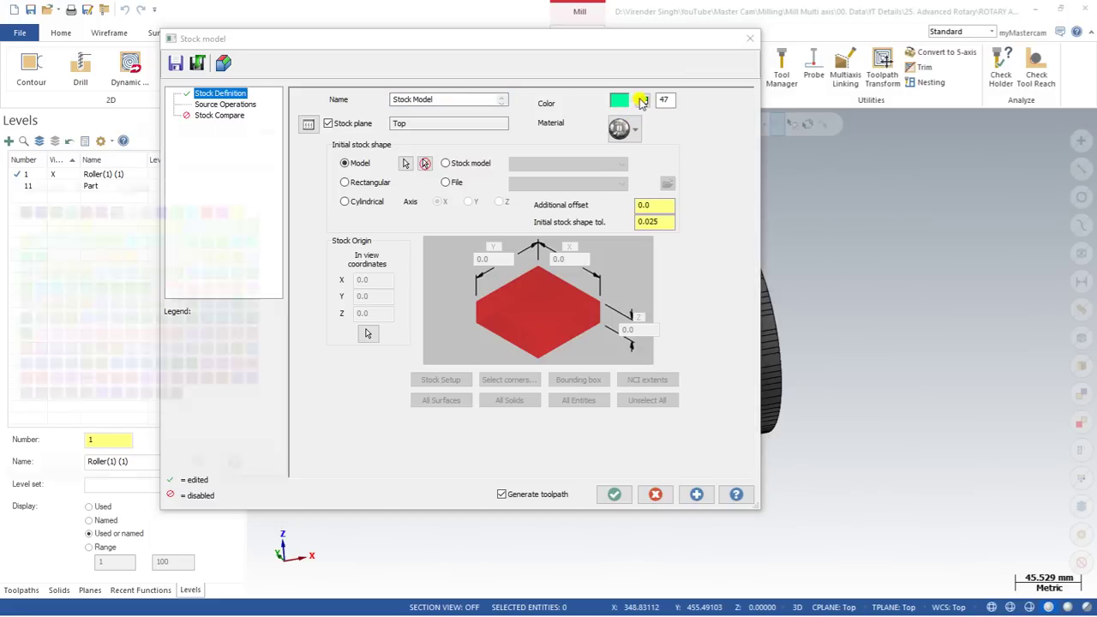
left_click(284, 141)
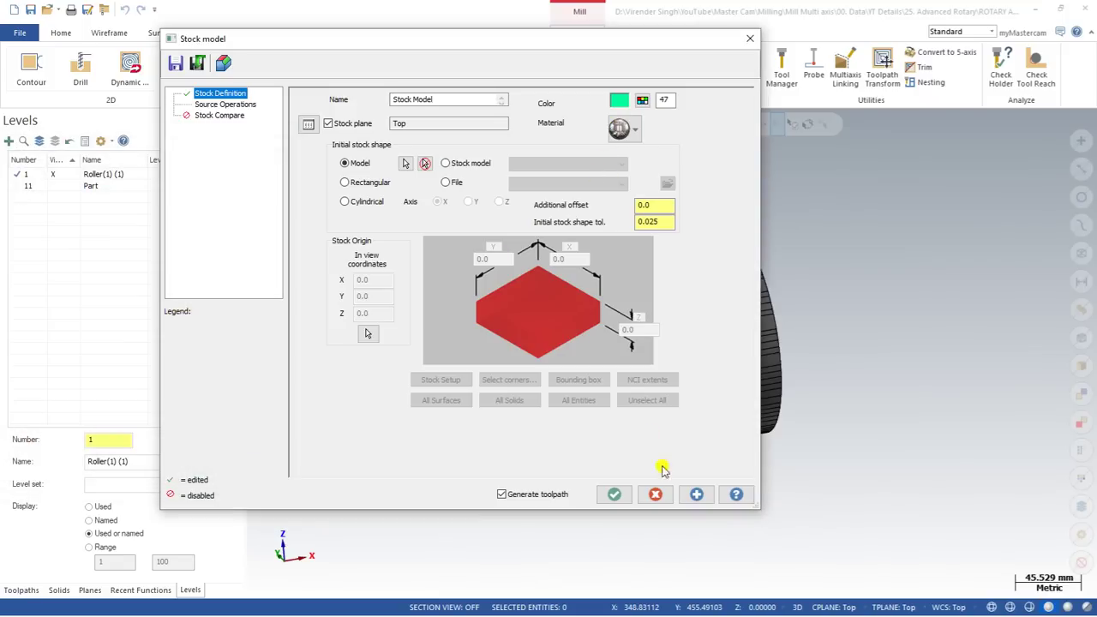
left_click(626, 492)
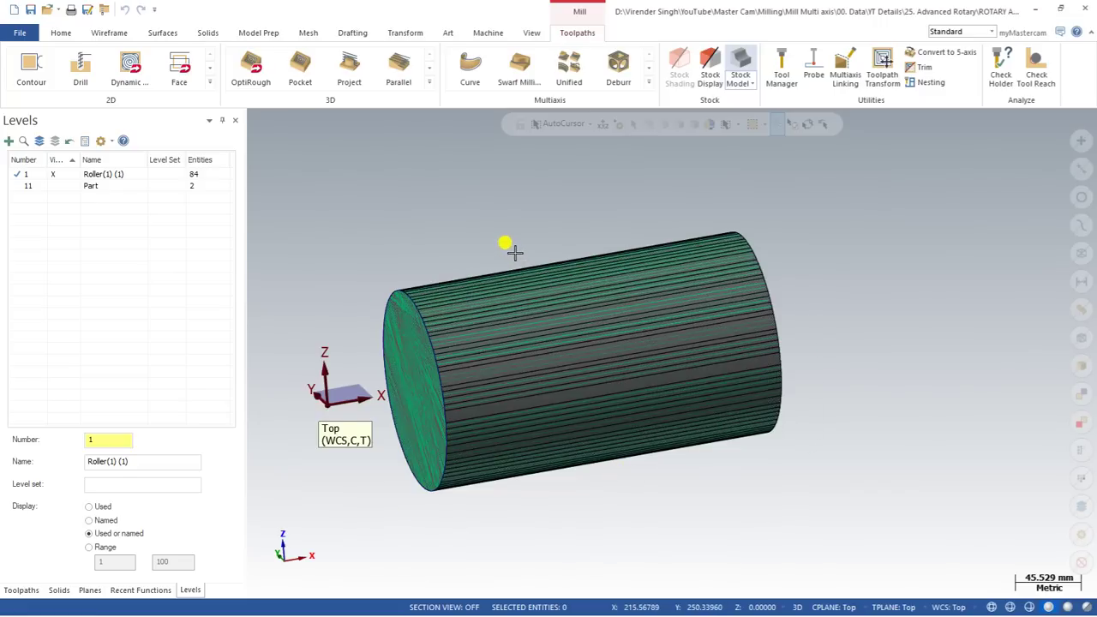
Step: Make the Part level active and visible, and hide the Roller(1) (1) level
scroll(514, 251, "down", 1)
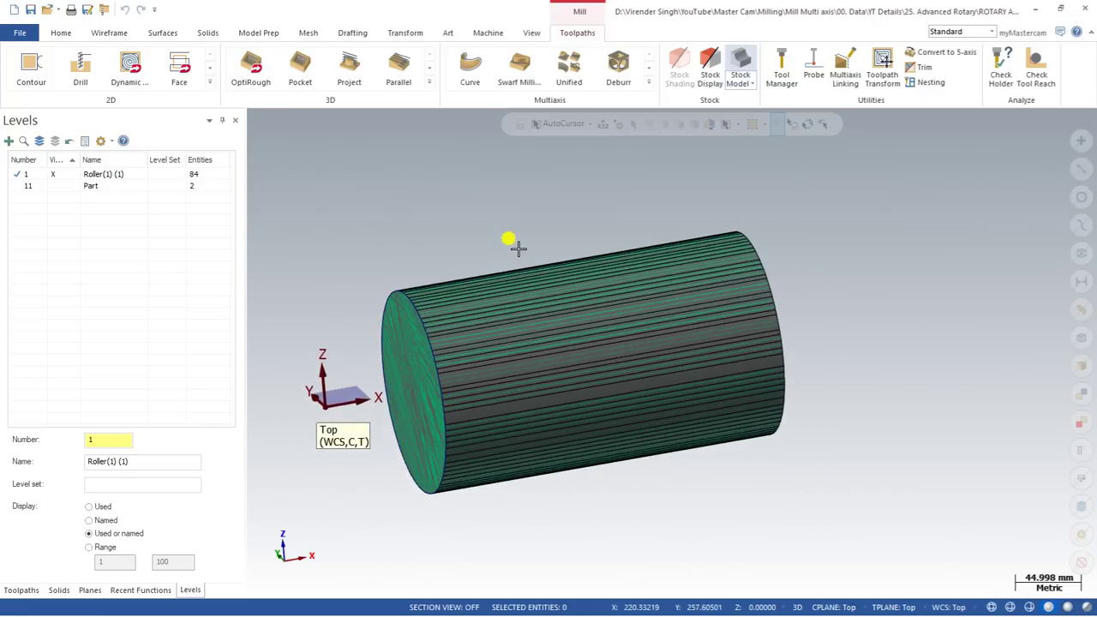
left_click(17, 186)
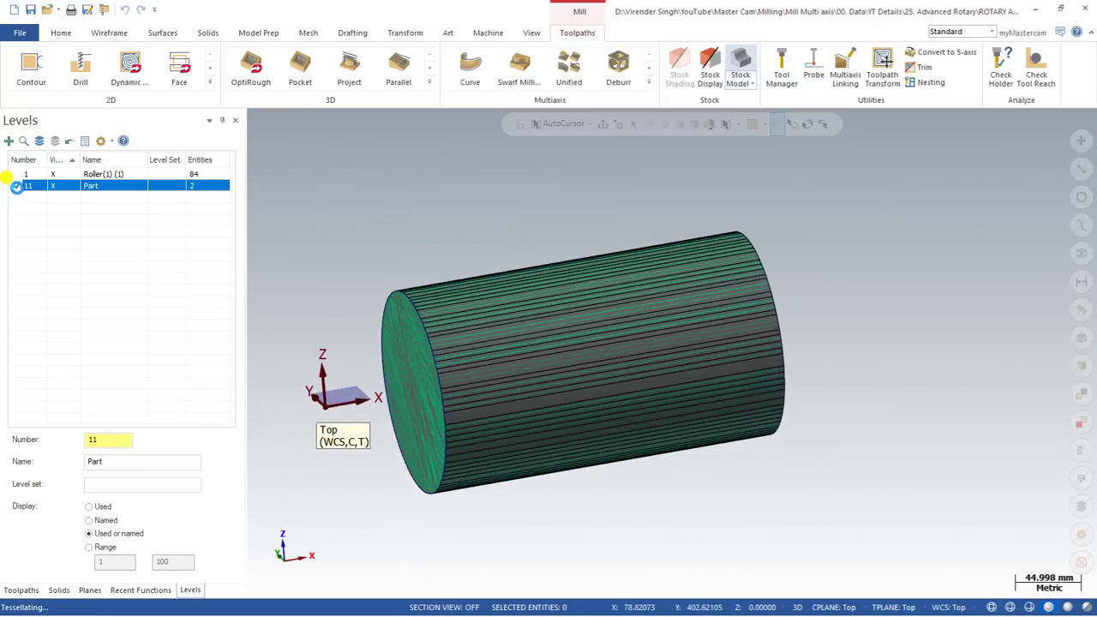
left_click(53, 178)
mouse_move(557, 274)
middle_mouse_down()
mouse_move(546, 252)
mouse_move(465, 237)
mouse_move(455, 291)
middle_mouse_up()
Step: Turn off the display of the stock model operation so only the roller part is shown
left_click(21, 588)
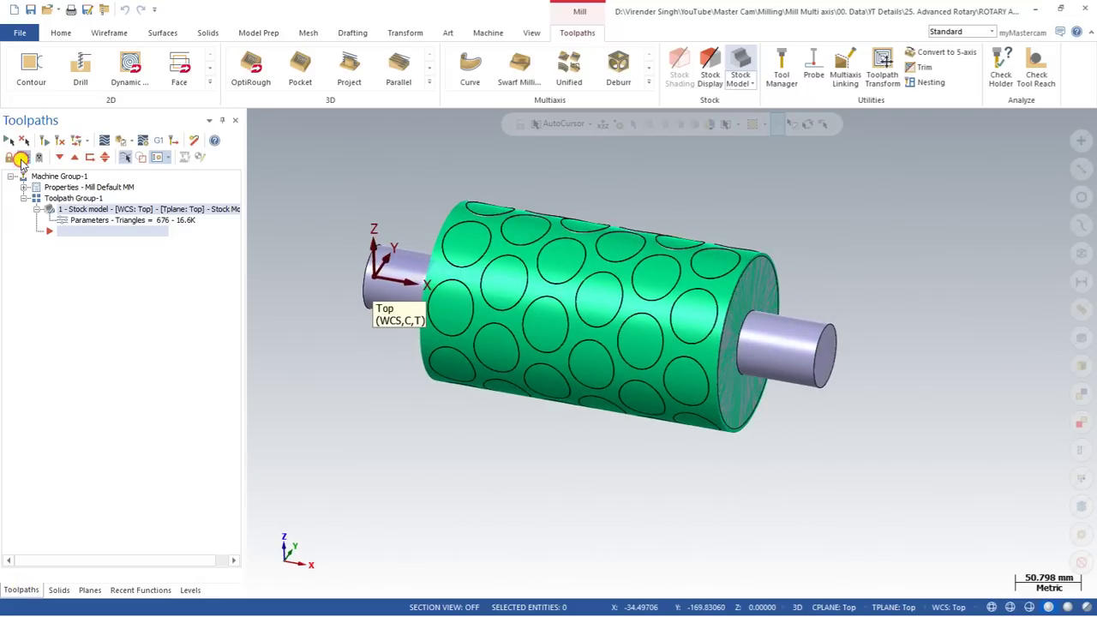
left_click(22, 157)
scroll(480, 164, "up", 2)
scroll(480, 163, "down", 1)
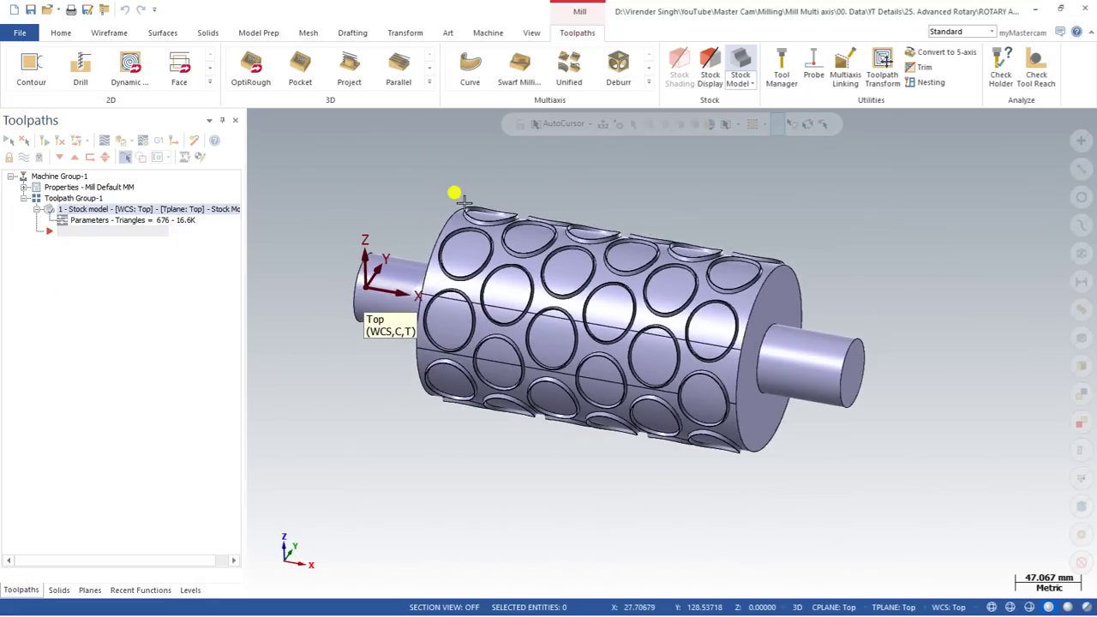
Step: Inspect the roller with its raised rings and select the straight line along its central axis
scroll(497, 176, "up", 1)
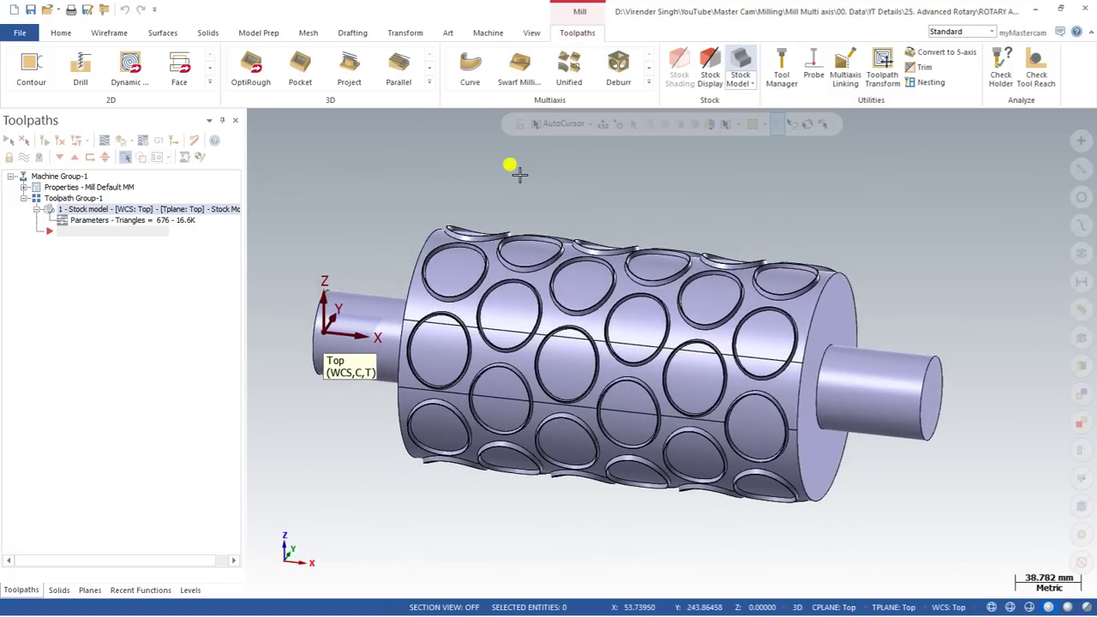
scroll(514, 172, "down", 1)
middle_click_drag(495, 178, 463, 177)
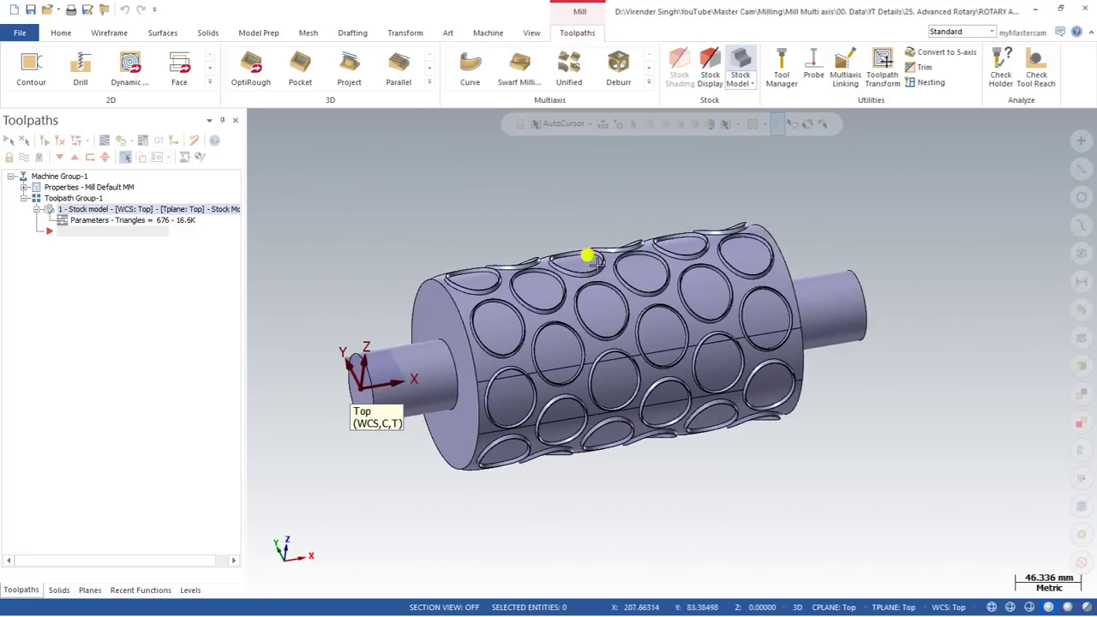
scroll(565, 352, "up", 1)
middle_click_drag(559, 344, 571, 372)
scroll(519, 369, "up", 3)
left_click(414, 369)
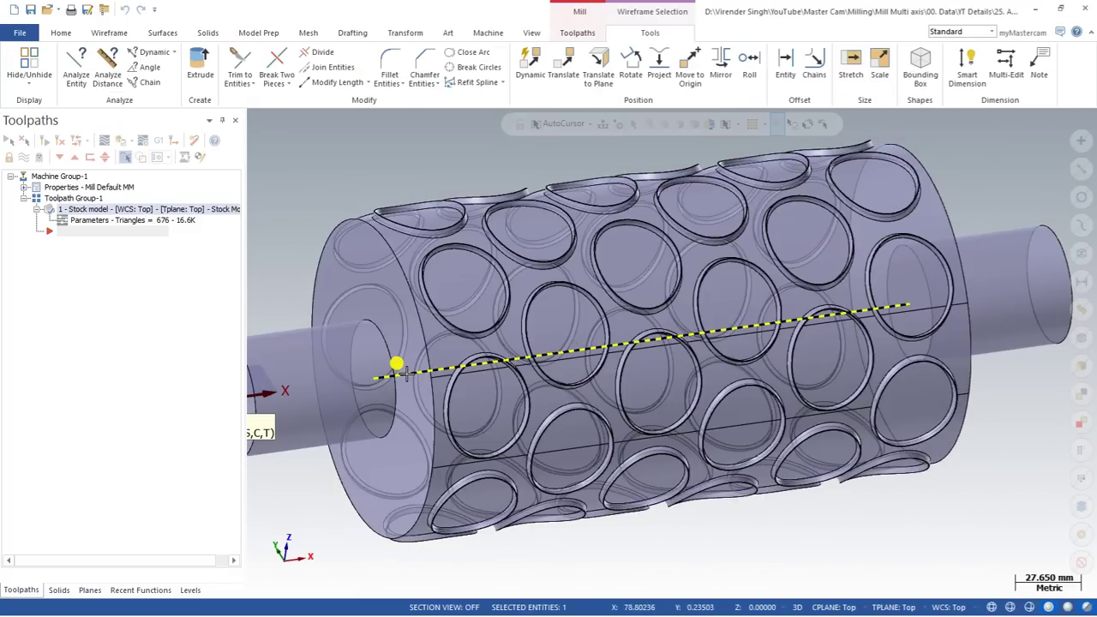
Step: Draw a two-endpoint line of length 243.6 along the roller's axis, joining the centres of the main cylinder's two end faces
key("Escape")
scroll(403, 370, "down", 3)
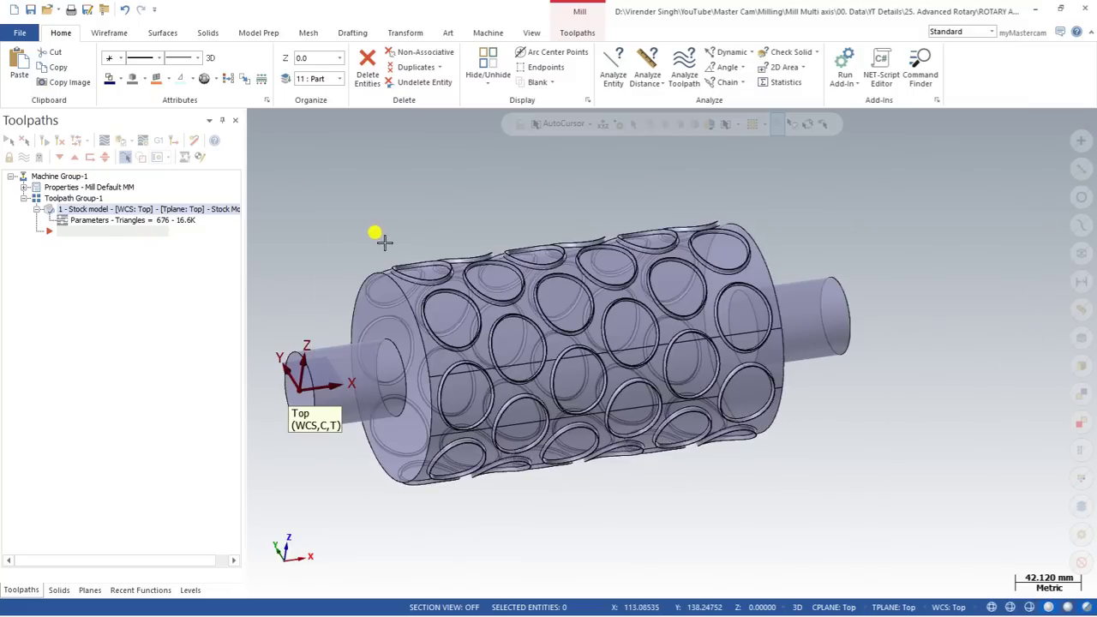
left_click(113, 34)
left_click(99, 71)
left_click(383, 279)
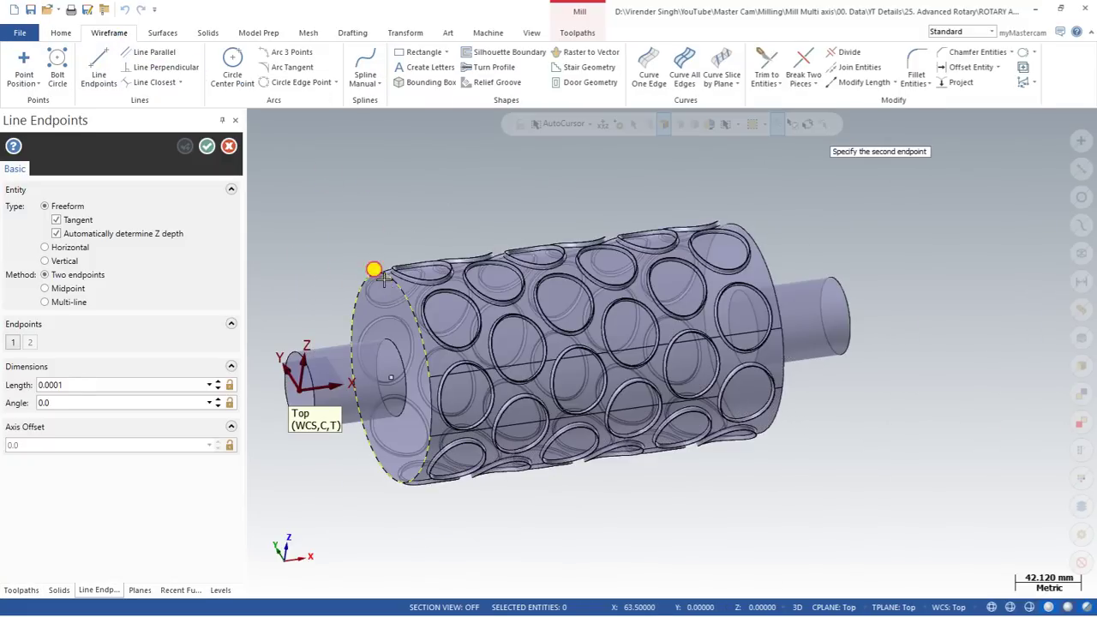
middle_click_drag(737, 334, 617, 257)
left_click(824, 304)
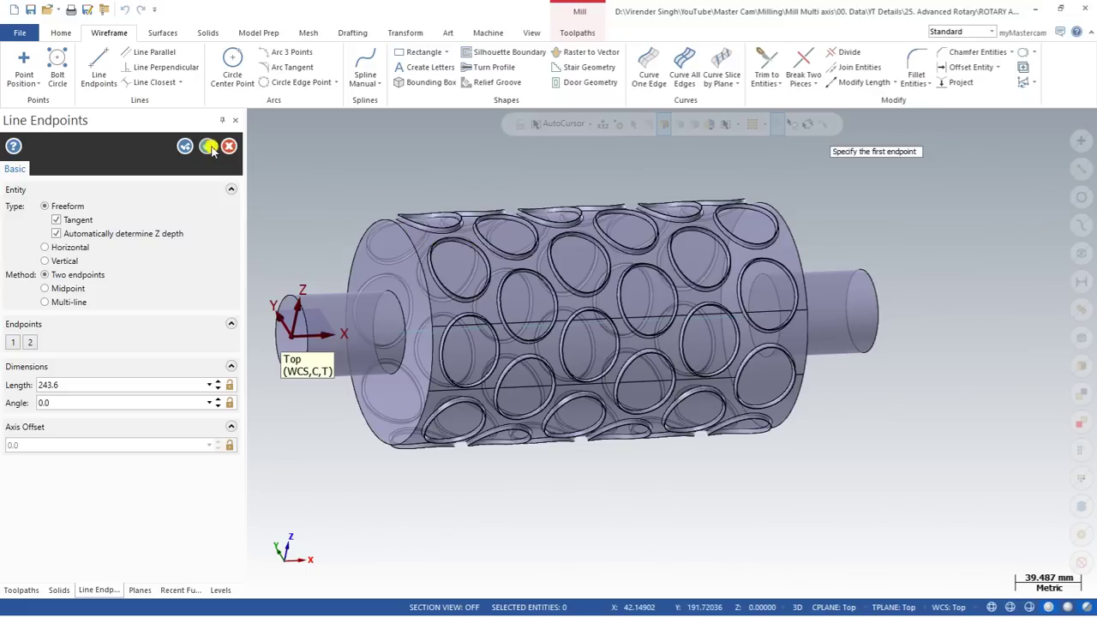
left_click(209, 146)
Step: Colour the roller's axis line red and give it a thicker line width
middle_click_drag(423, 201, 453, 215)
left_click(413, 328)
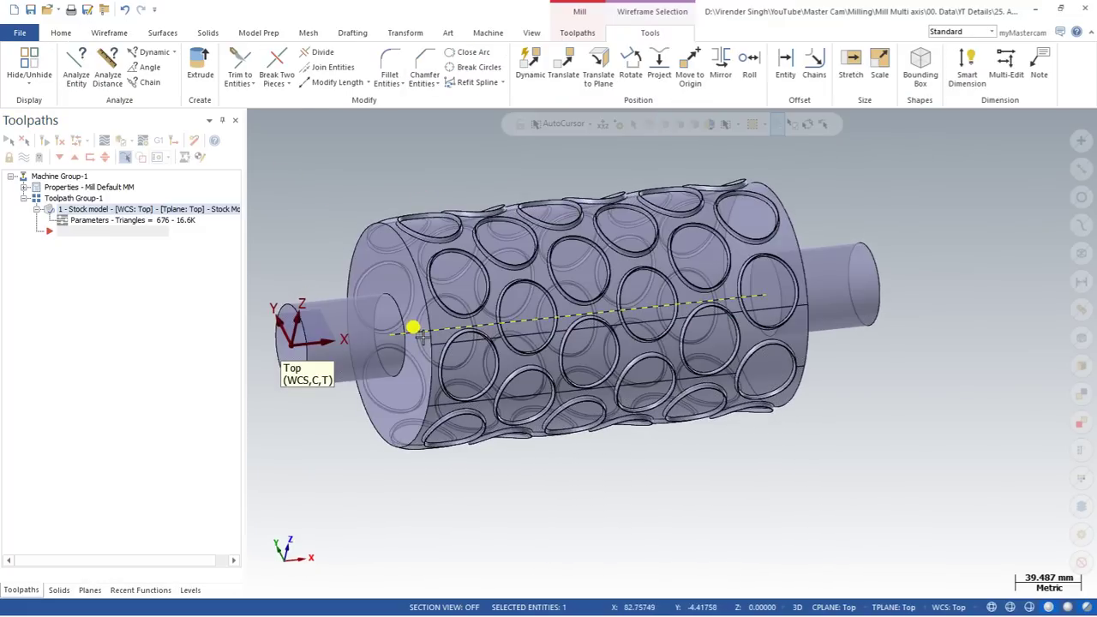
left_click(60, 32)
left_click(118, 78)
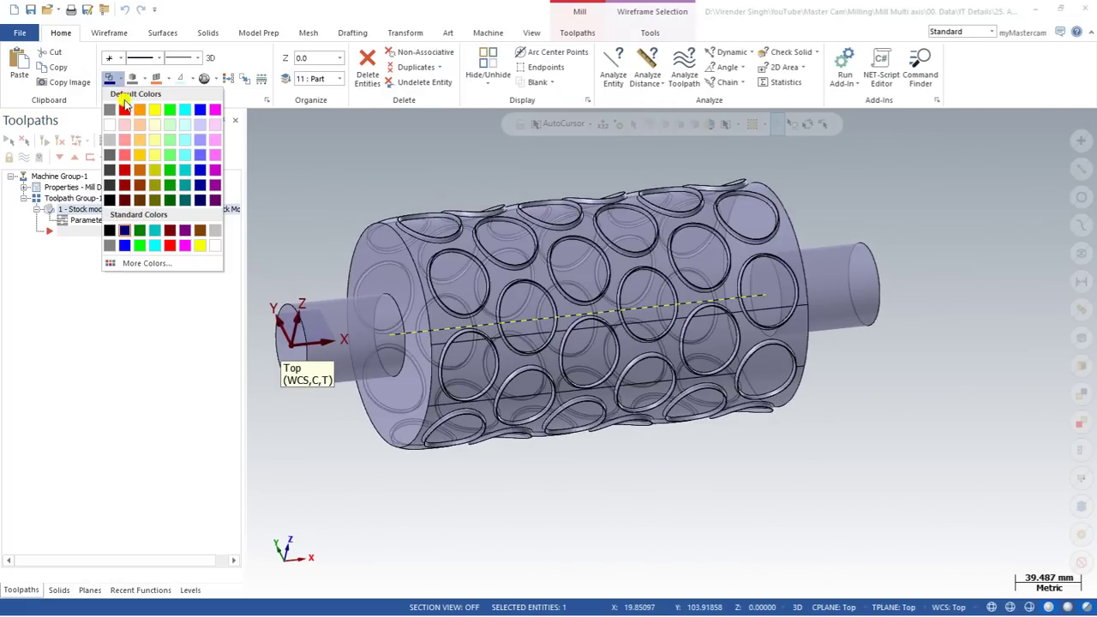
left_click(125, 108)
left_click(388, 321)
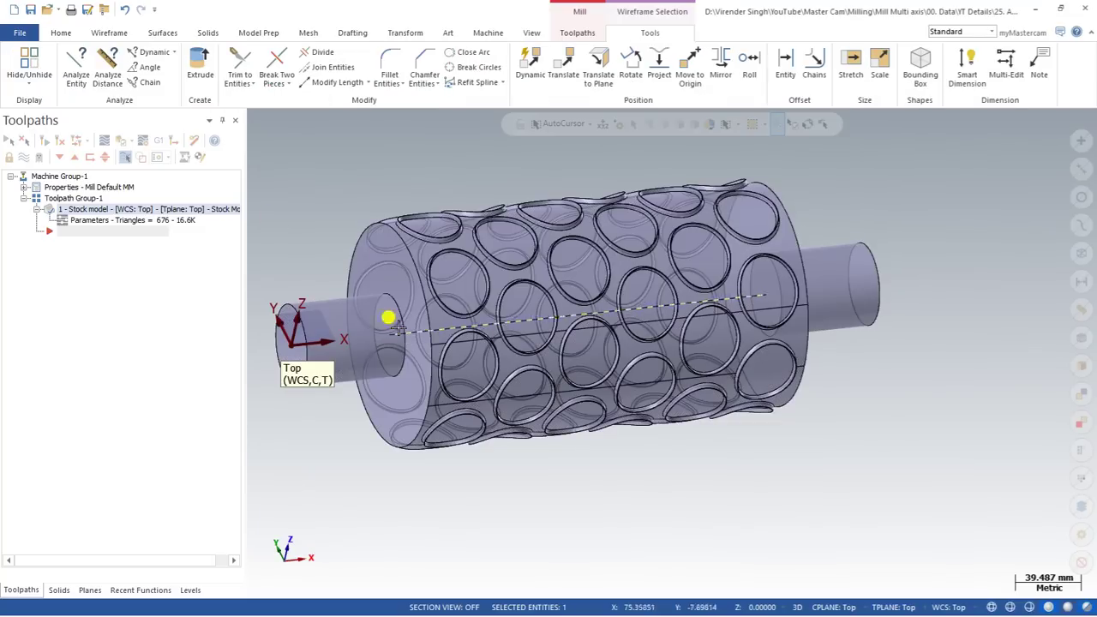
left_click(60, 33)
left_click(197, 57)
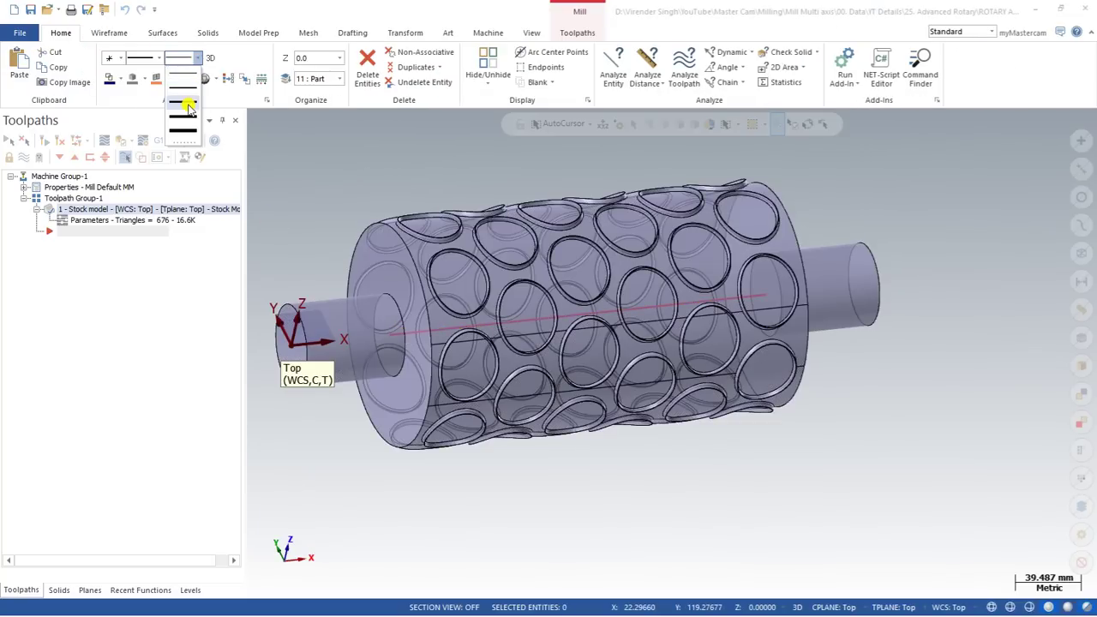
left_click(187, 105)
Step: Turn off translucency so the roller is displayed with opaque shading
middle_click_drag(362, 151, 373, 293)
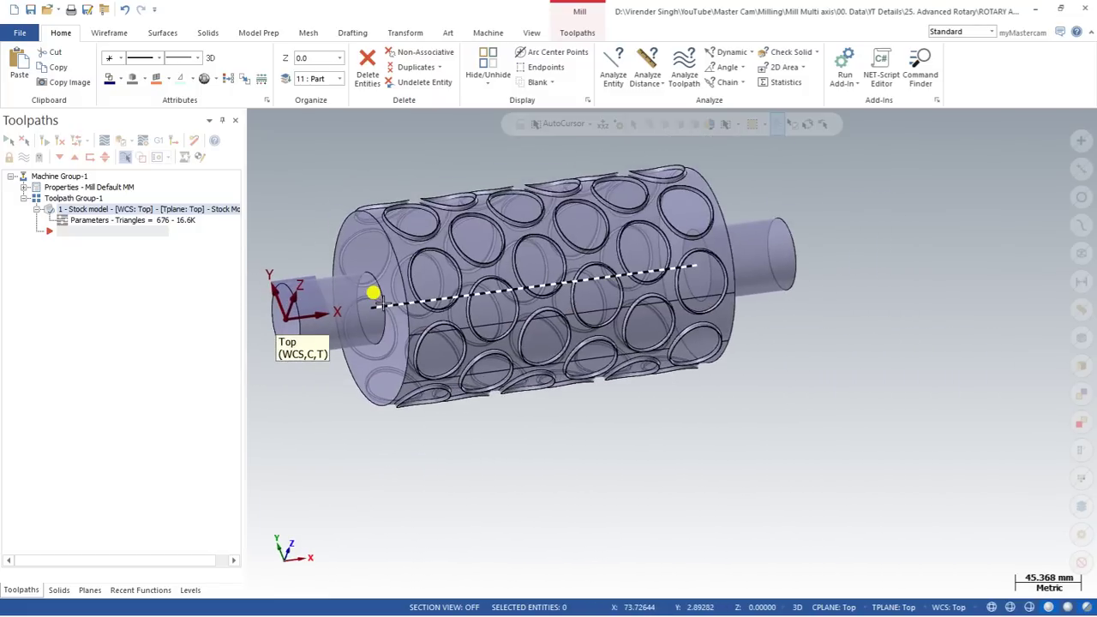
left_click(1085, 606)
mouse_move(857, 480)
middle_mouse_down()
mouse_move(506, 249)
mouse_move(463, 244)
mouse_move(537, 264)
mouse_move(479, 220)
middle_mouse_up()
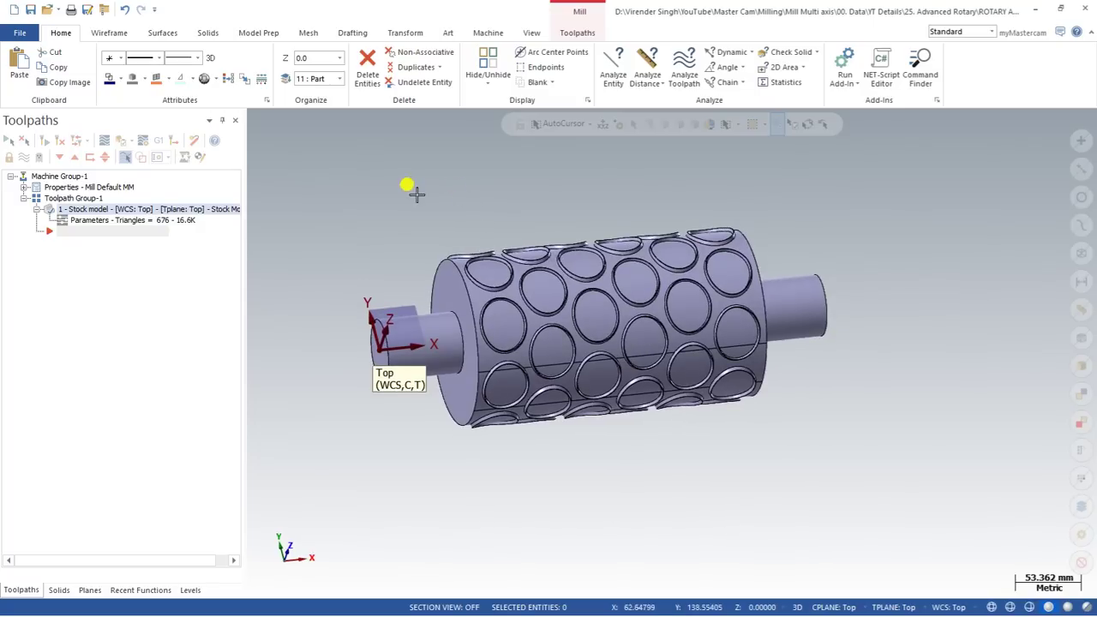
Step: Create a Rotary Advanced multiaxis toolpath and choose the 6 mm FLAT END MILL - 6 from the tool library
left_click(577, 33)
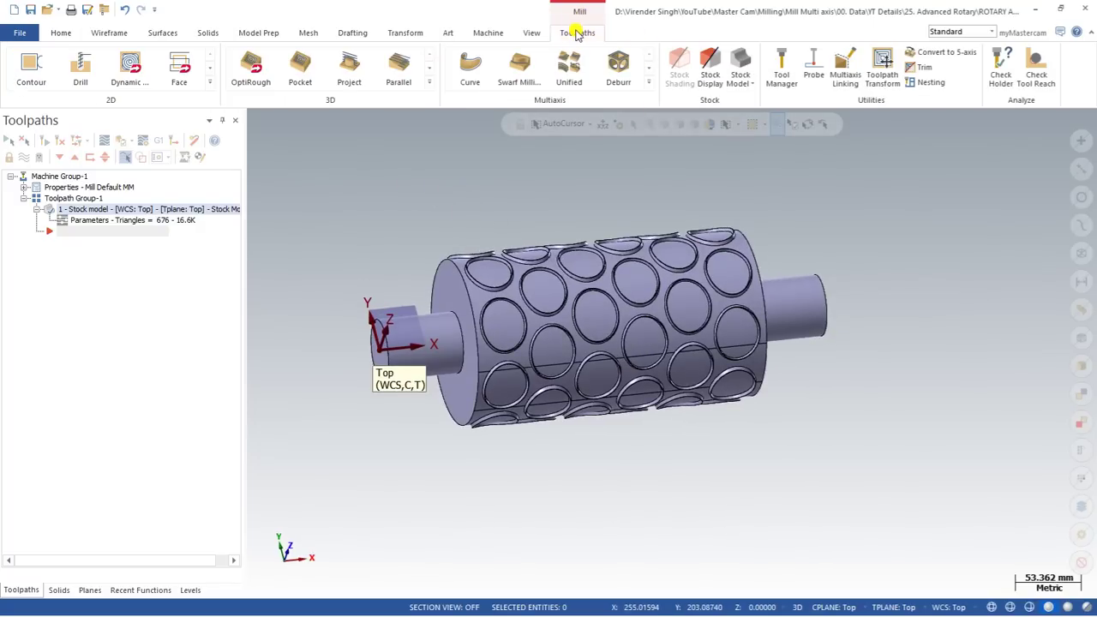
left_click(648, 82)
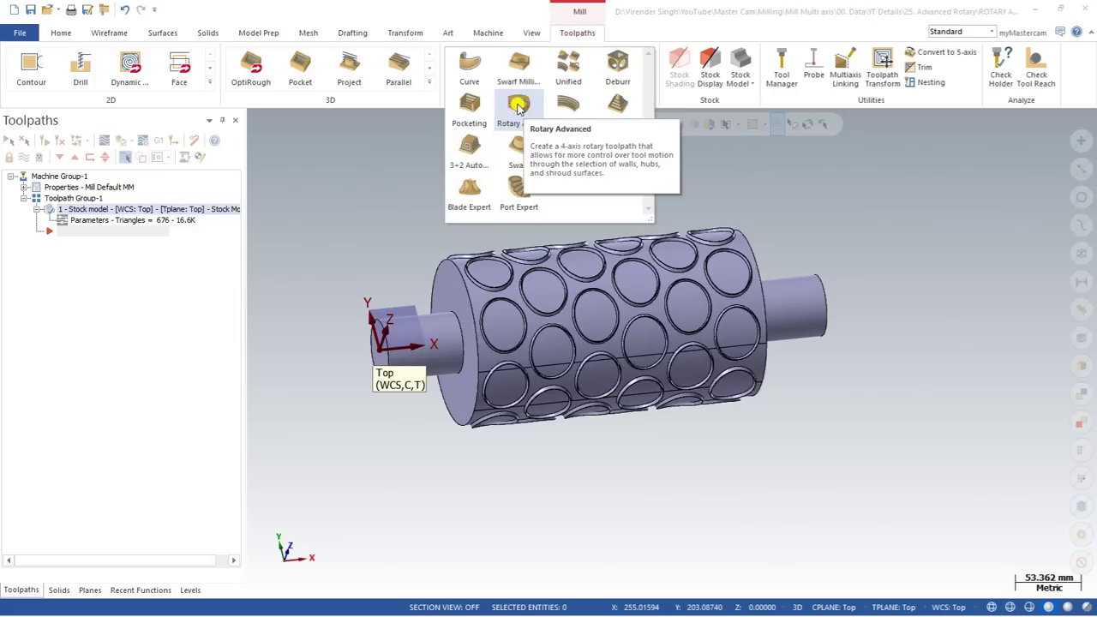
left_click(519, 109)
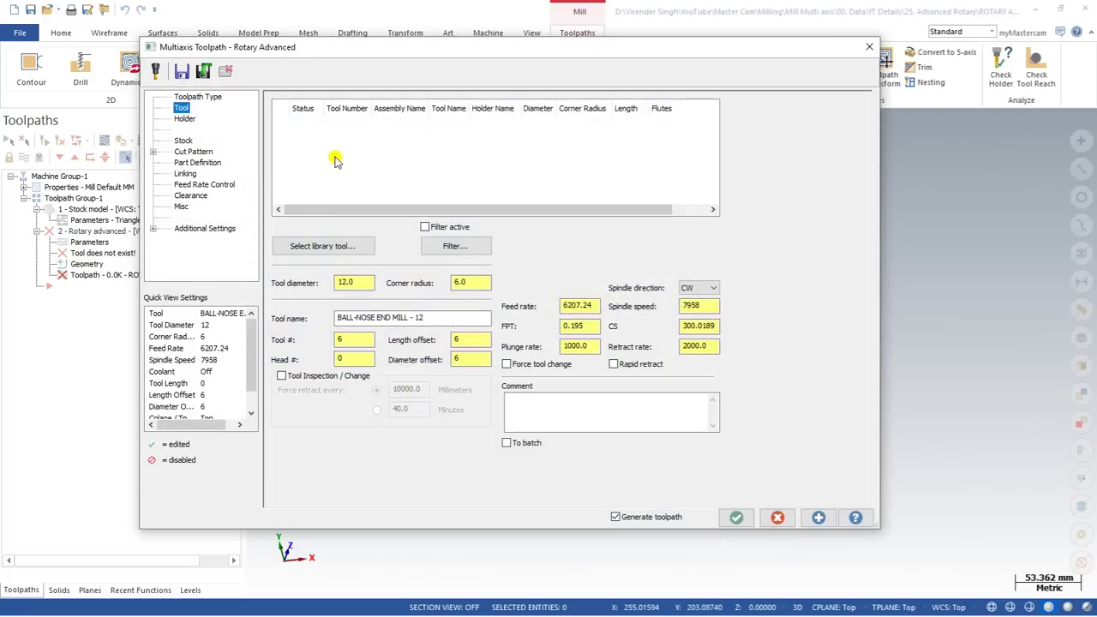
left_click(324, 246)
double_click(419, 208)
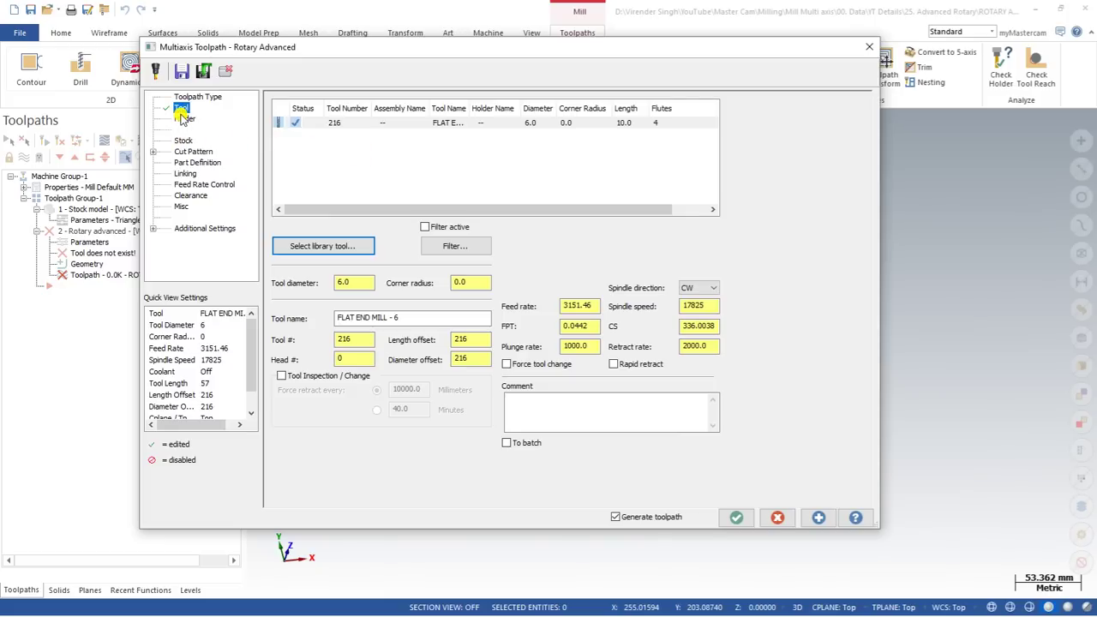
Step: Define the toolpath's stock from the existing stock model instead of Job Setup
left_click(183, 141)
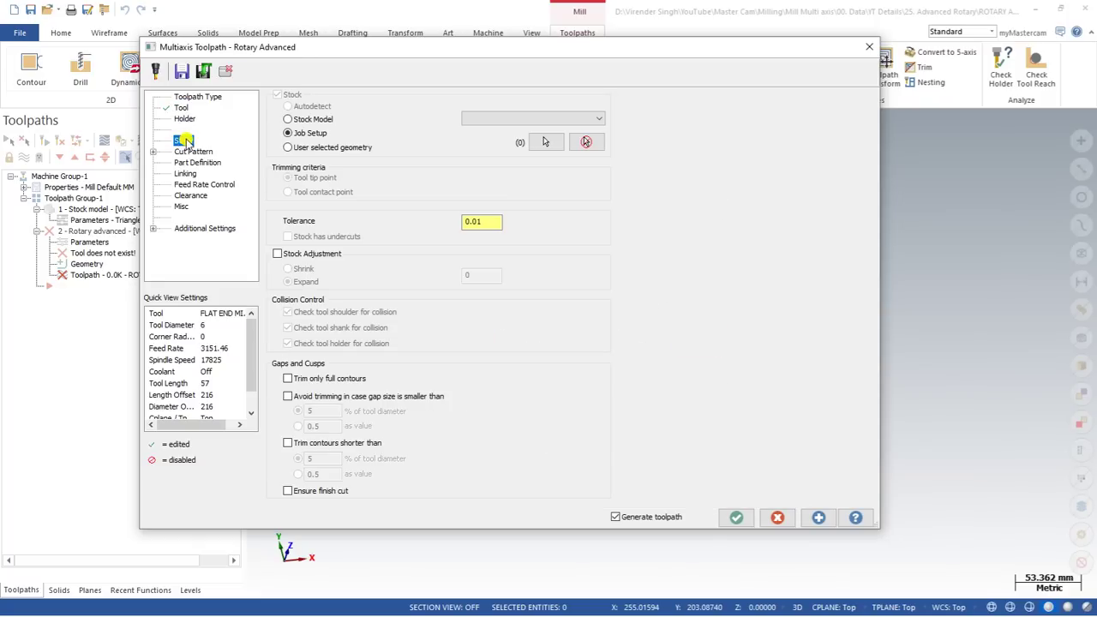
left_click(297, 120)
left_click(485, 119)
left_click(482, 133)
Step: Examine the cut pattern choices for machining, slices pattern and type, keeping Roughing, Radius constant and Offset
left_click(192, 153)
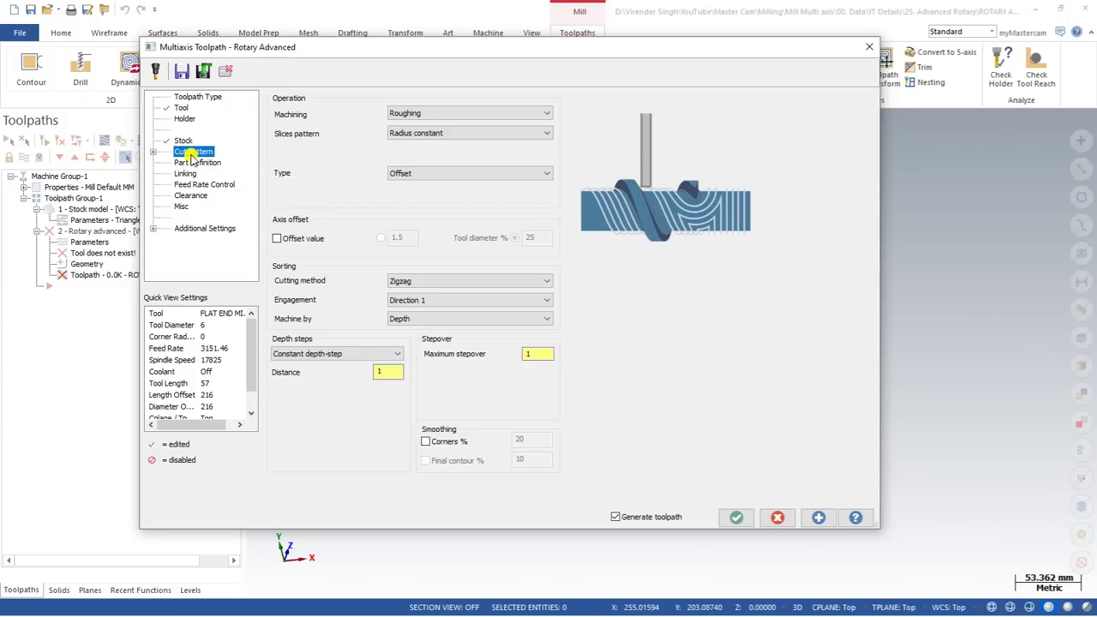
left_click(438, 113)
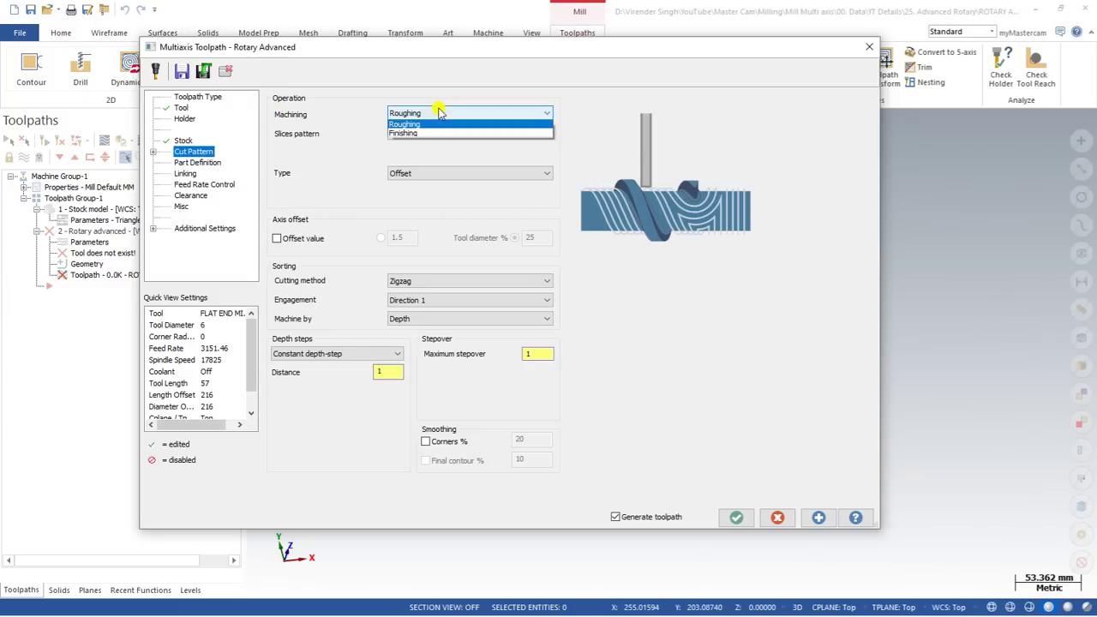
left_click(443, 111)
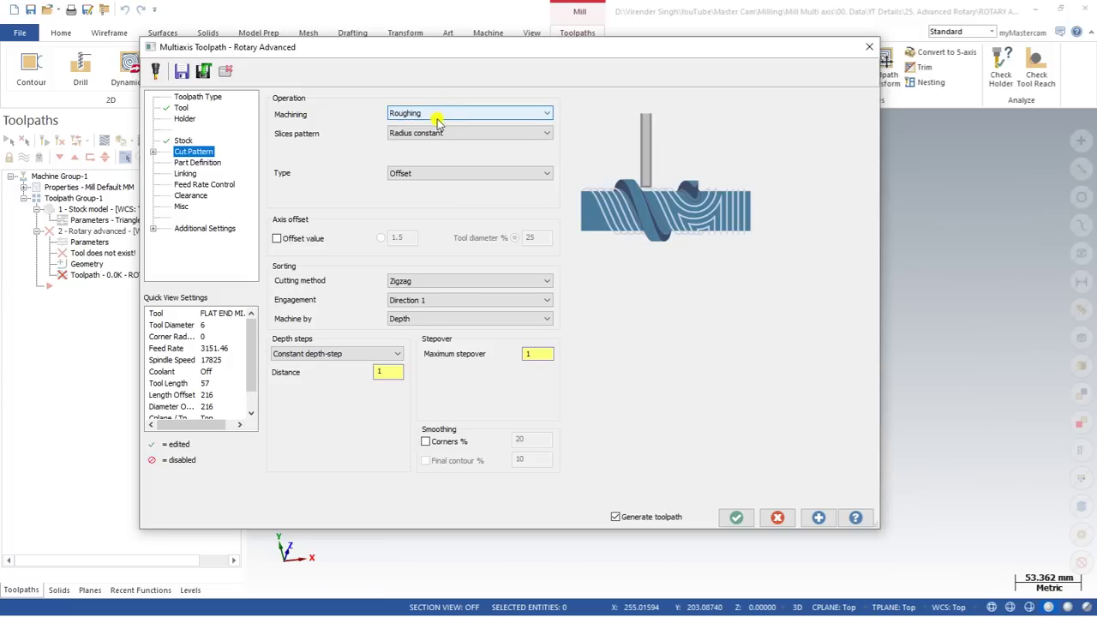
left_click(426, 113)
left_click(426, 113)
left_click(427, 134)
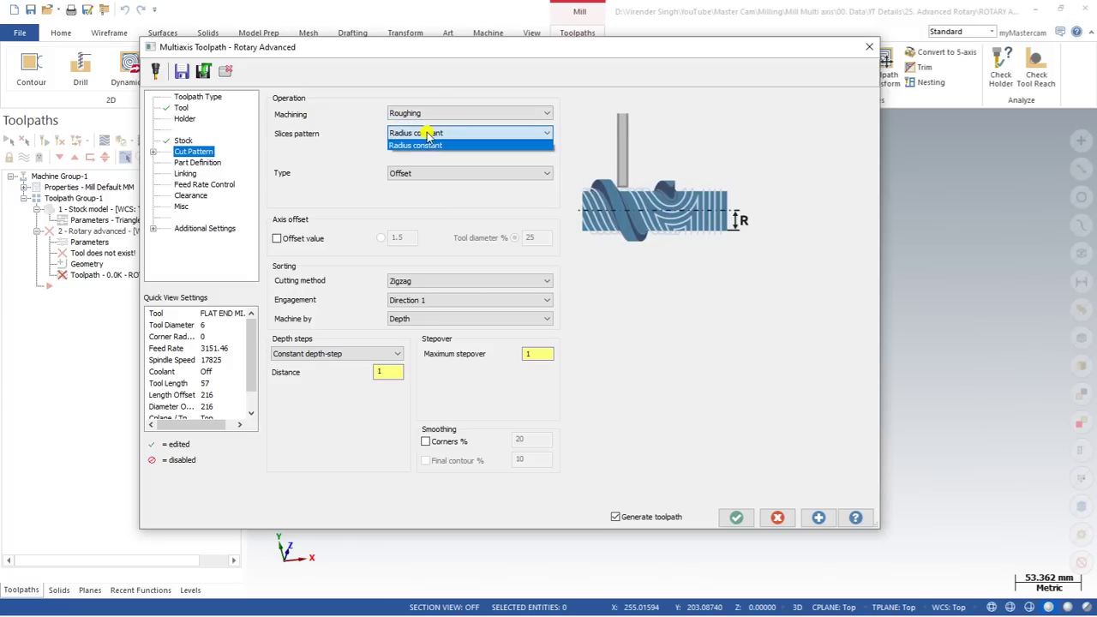
left_click(433, 135)
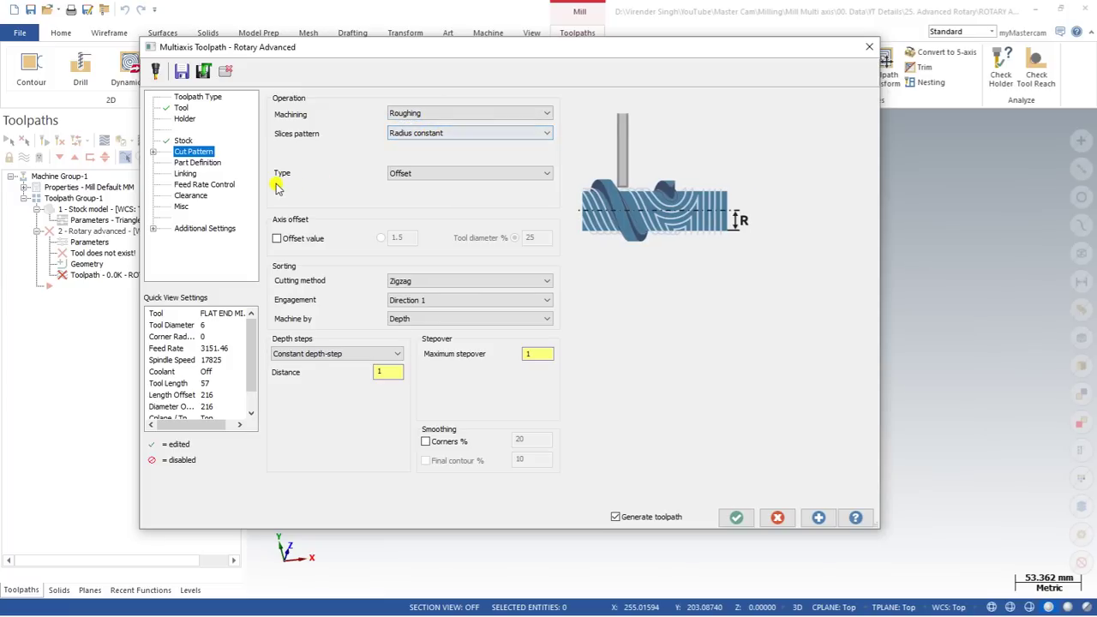
left_click(476, 175)
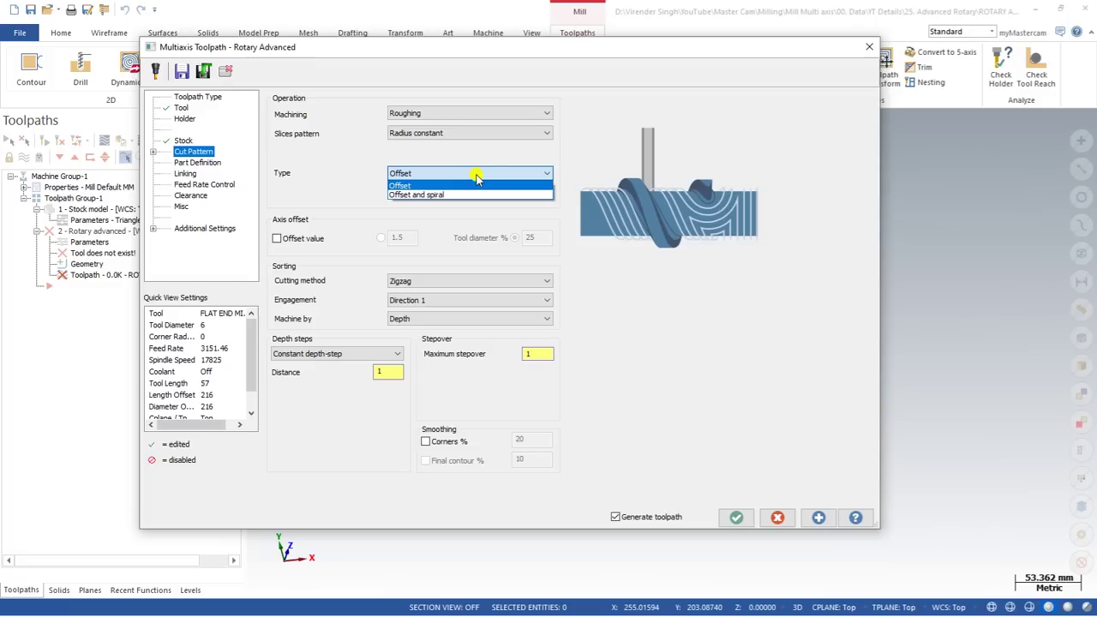
left_click(495, 175)
left_click(494, 174)
left_click(495, 175)
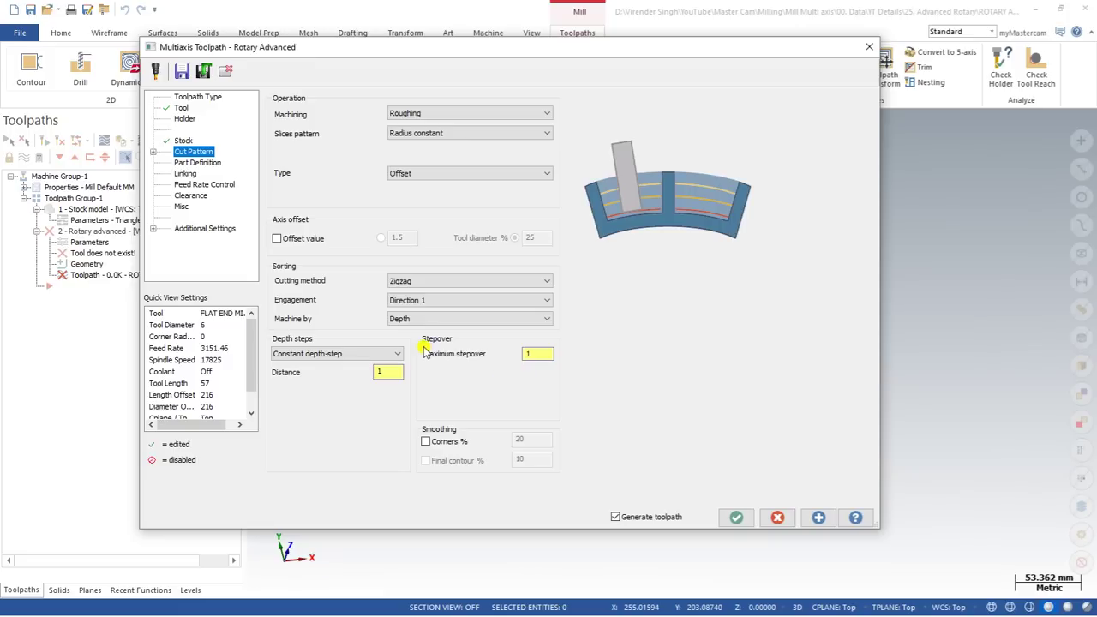
Step: Set the cut pattern's maximum stepover to 4.0 and check the constant depth-step distance
double_click(533, 354)
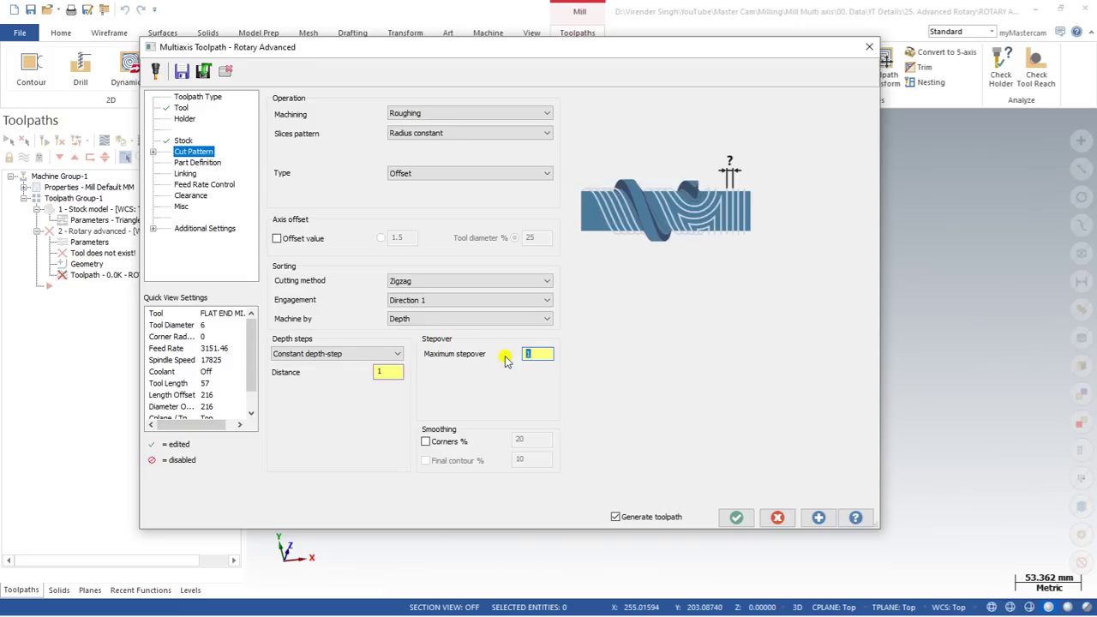
key("Tab")
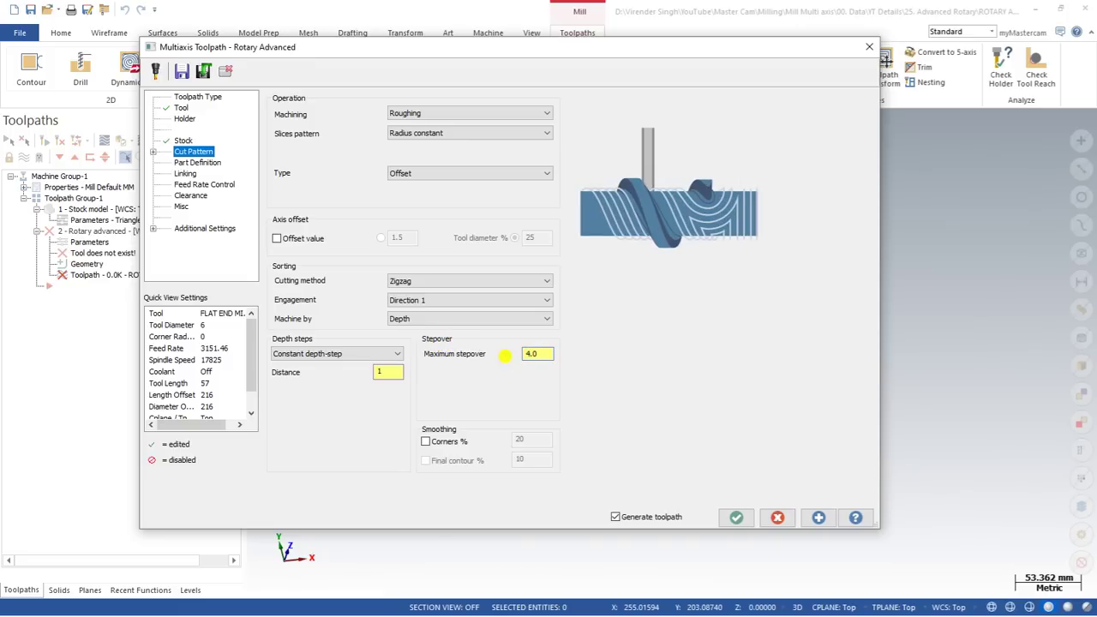
double_click(547, 354)
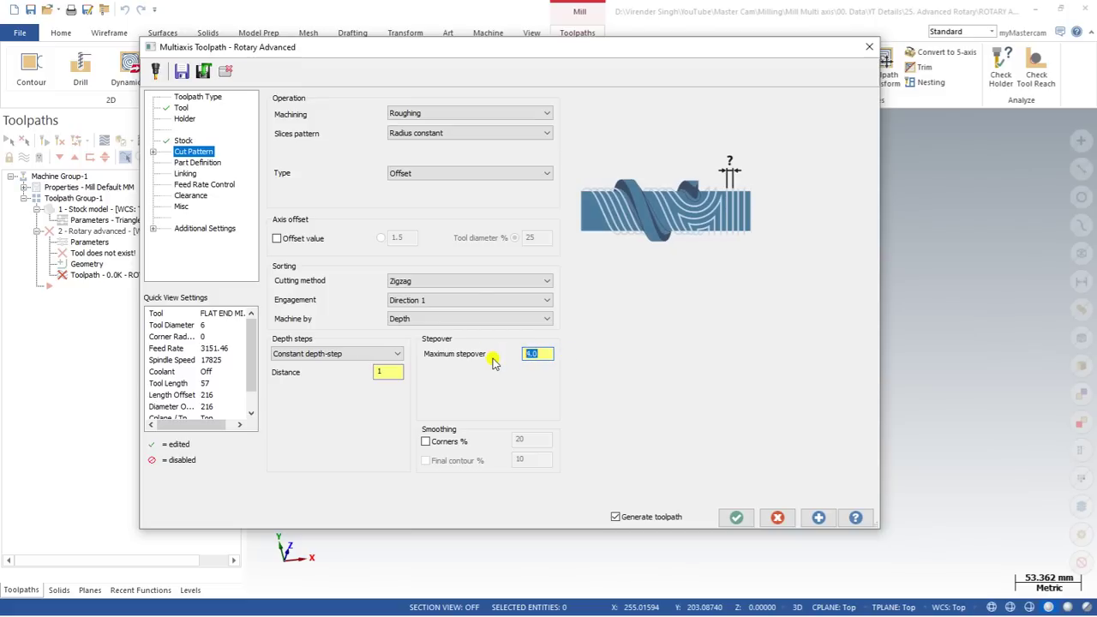
left_click(387, 371)
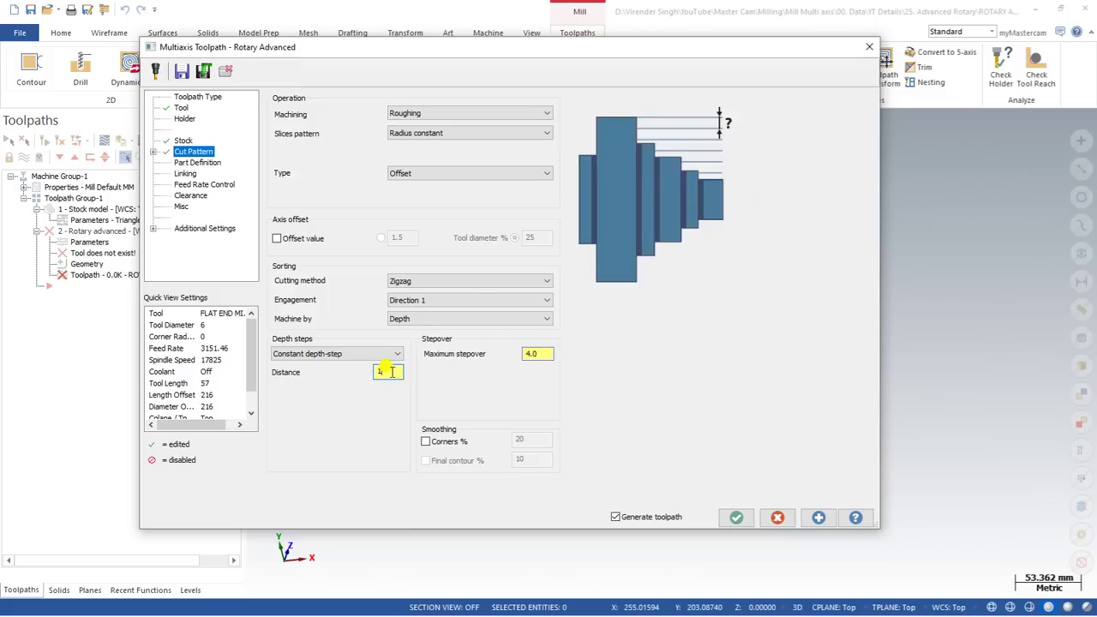
left_click_drag(382, 370, 361, 378)
Step: In the part definition, window-select the roller's main cylinder and rings from the Top view as machining geometry
left_click(197, 163)
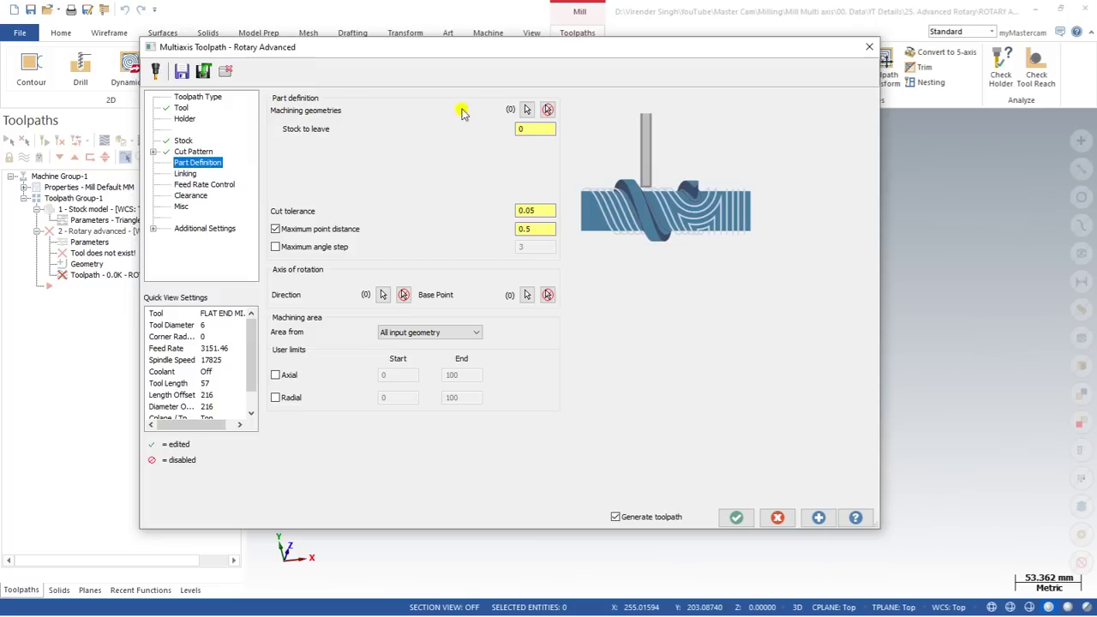
left_click(526, 109)
right_click(499, 198)
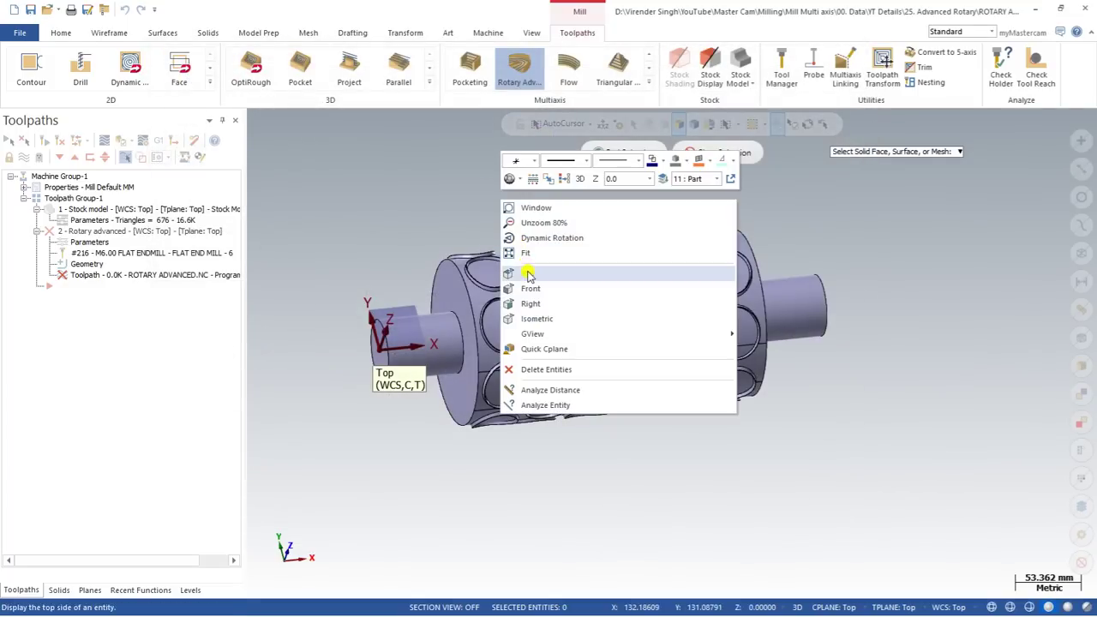
left_click(524, 274)
left_click_drag(476, 330, 753, 431)
middle_click_drag(595, 343, 570, 283)
left_click(624, 153)
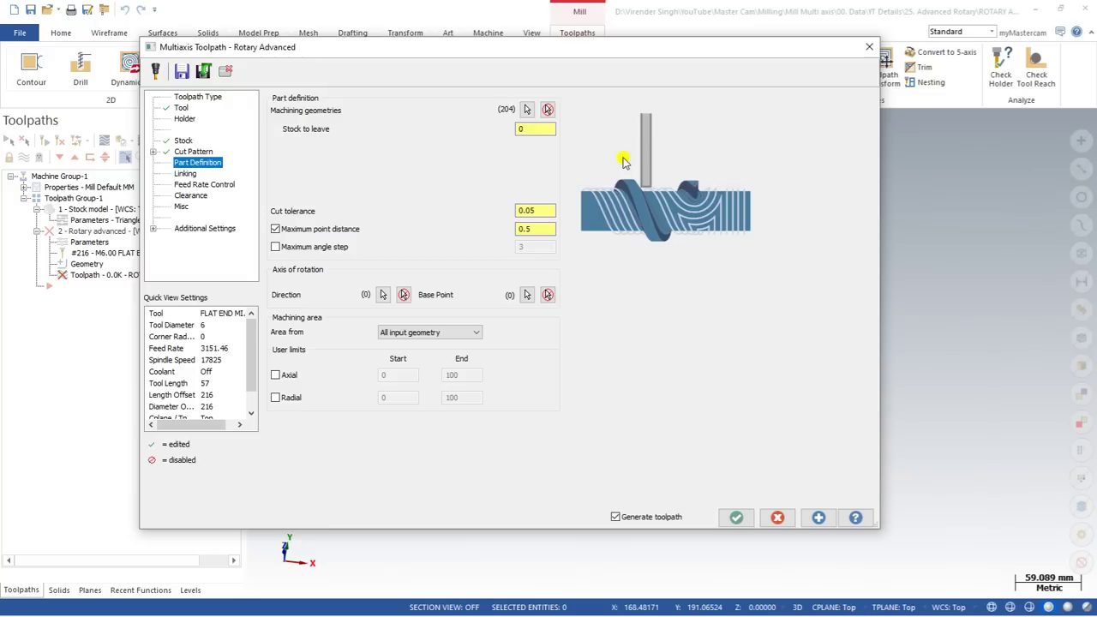
Step: Set the part definition's cut tolerance to 0.1
double_click(536, 210)
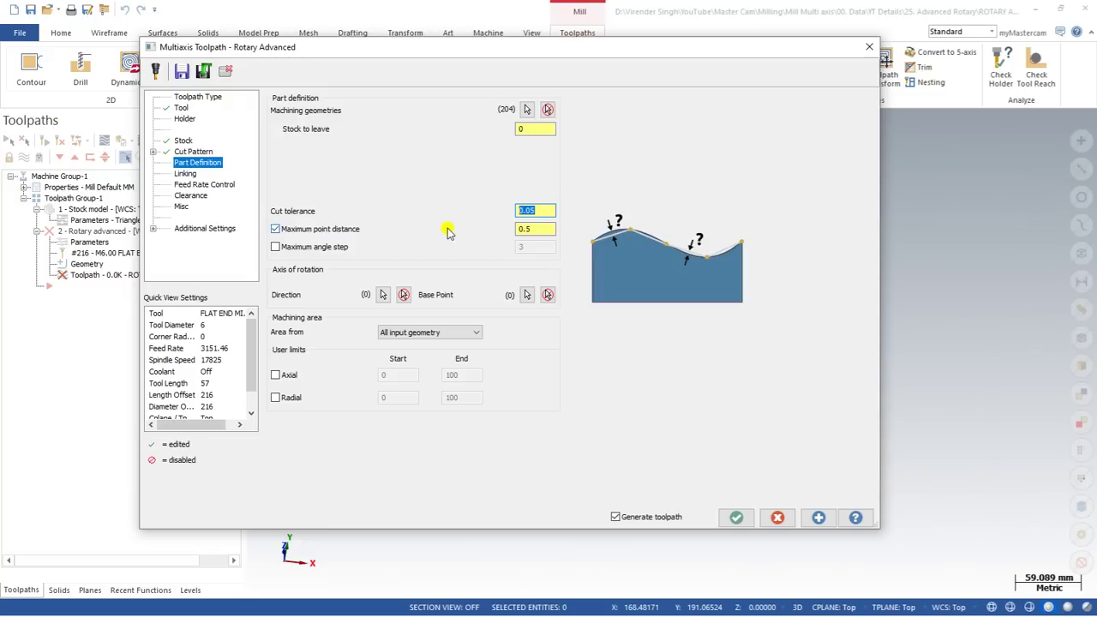
type("0.1")
key("Tab")
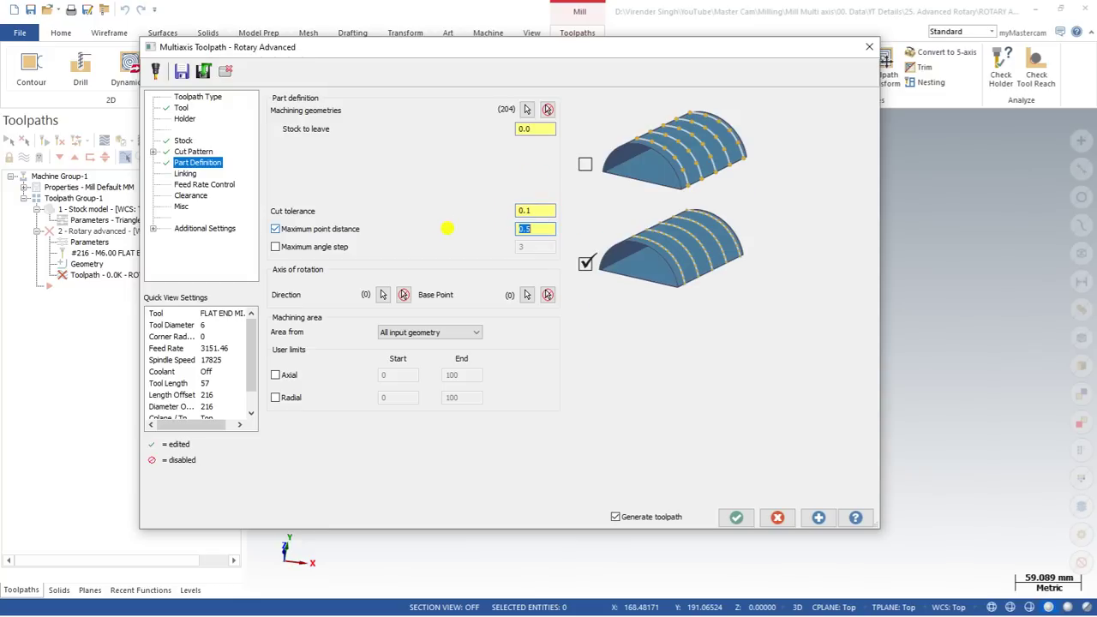
left_click(529, 211)
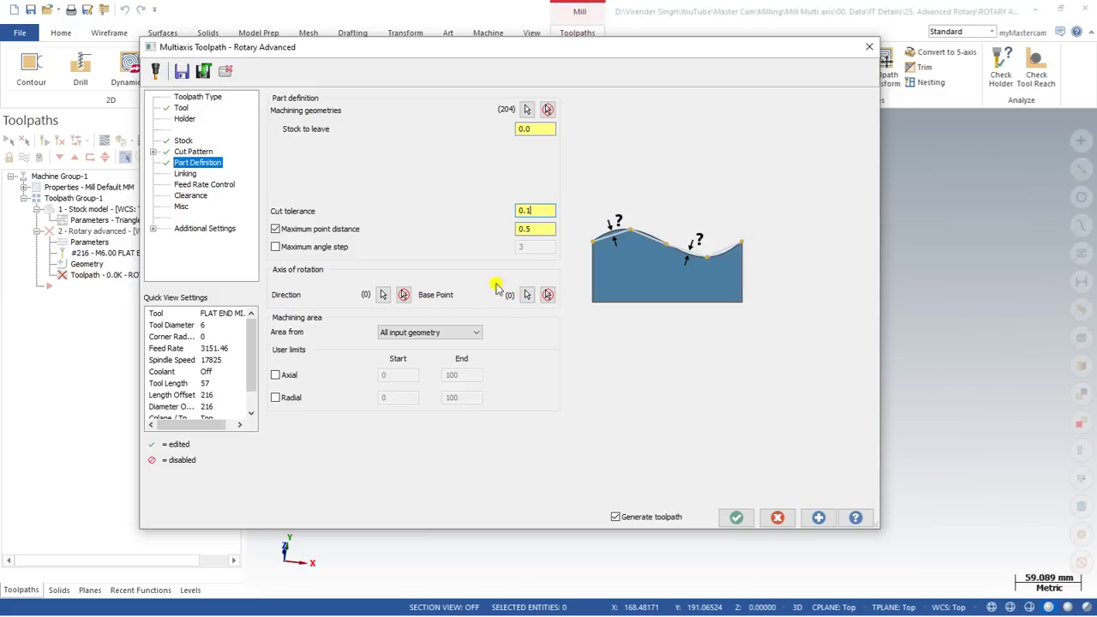
Step: Pick the centre of the main cylinder's end face nearest the origin as the base point for the axis of rotation
left_click(524, 296)
middle_click_drag(514, 298, 447, 305)
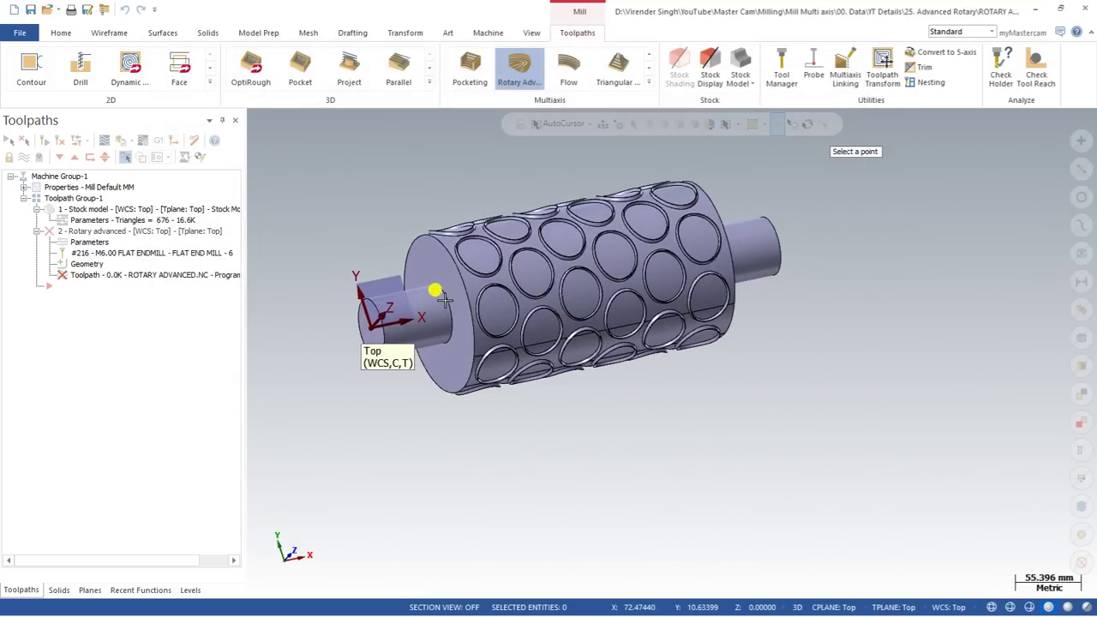
left_click(446, 300)
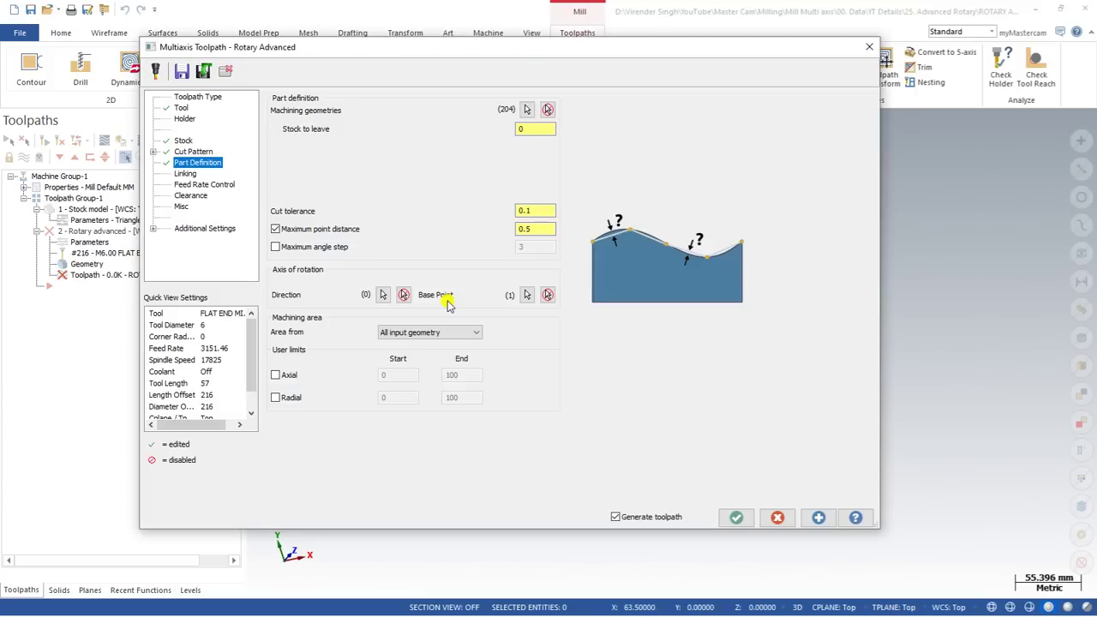
left_click(528, 296)
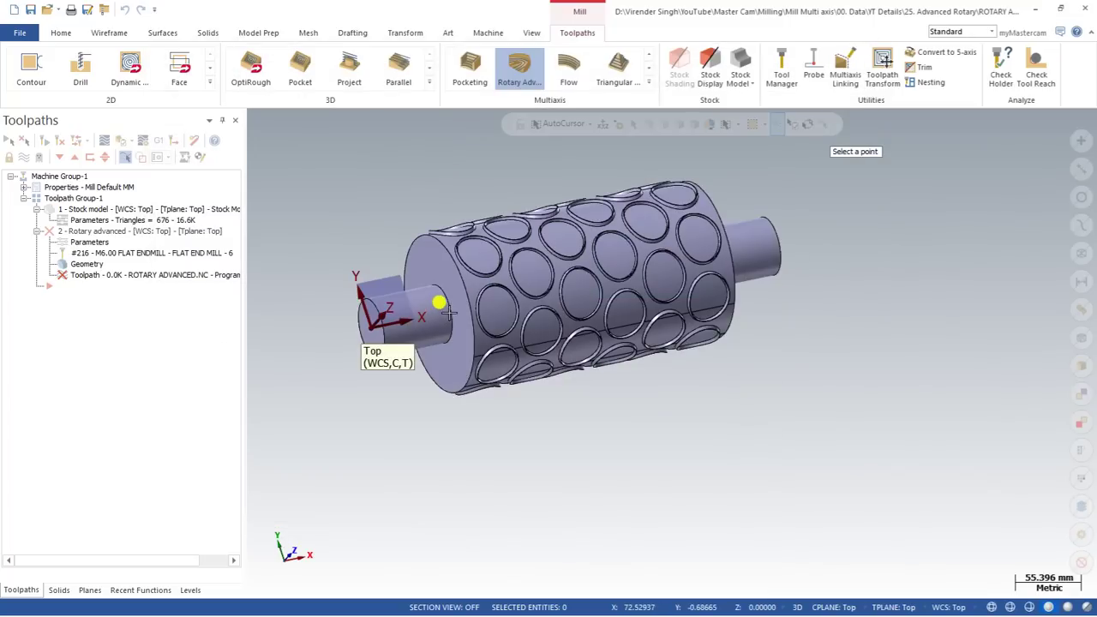
left_click(440, 302)
left_click(524, 296)
left_click(444, 300)
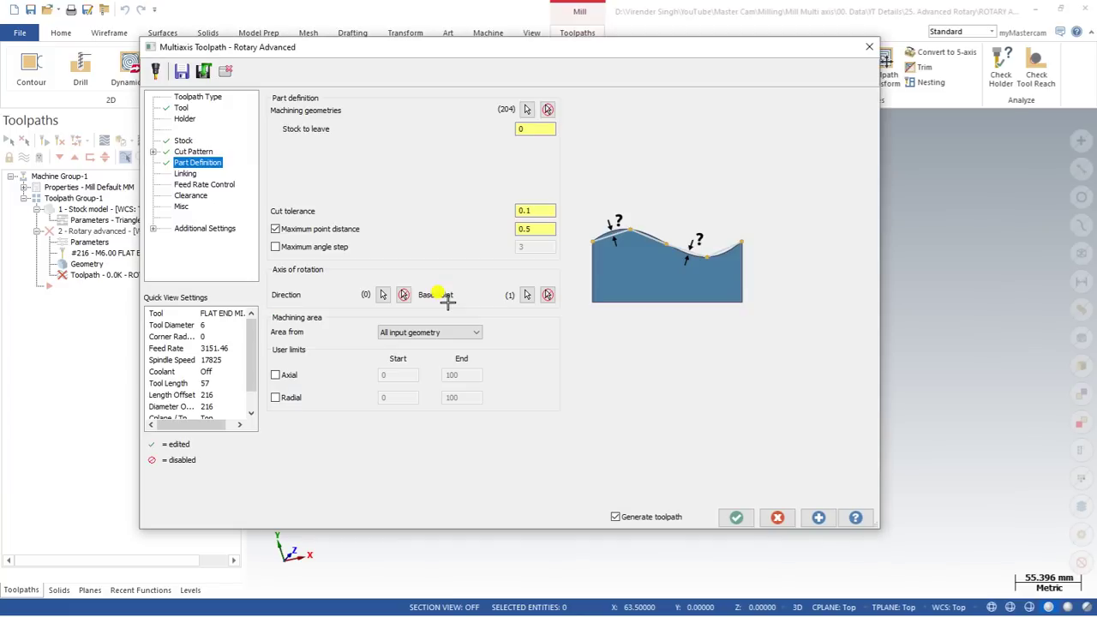
Step: Pick the roller's centre line as the rotation axis direction and generate the Rotary Advanced toolpath
left_click(383, 294)
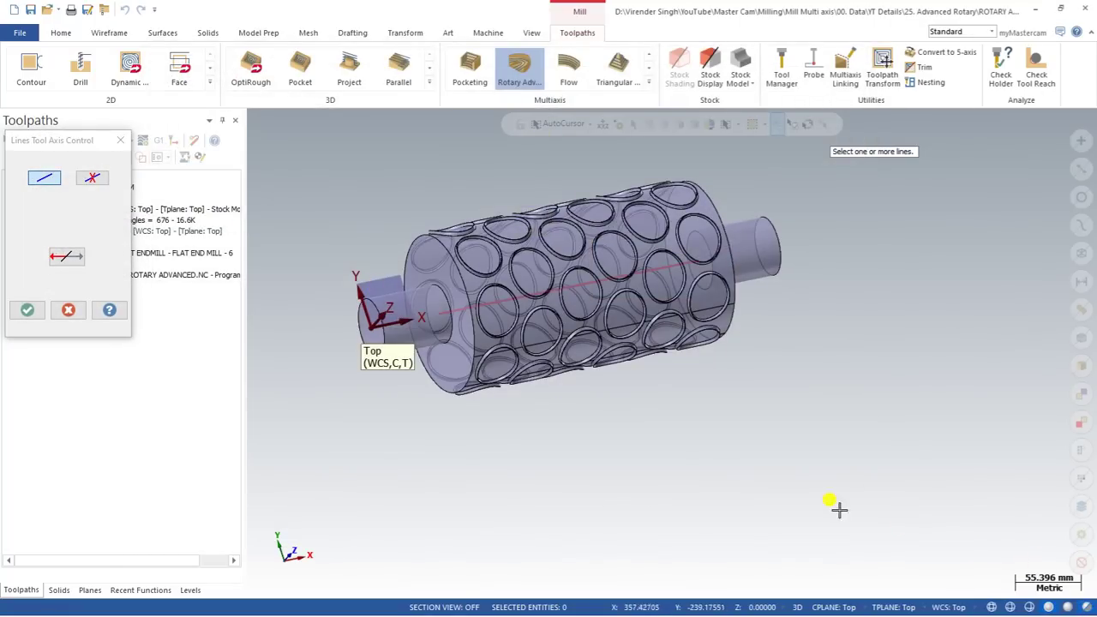
left_click(440, 306)
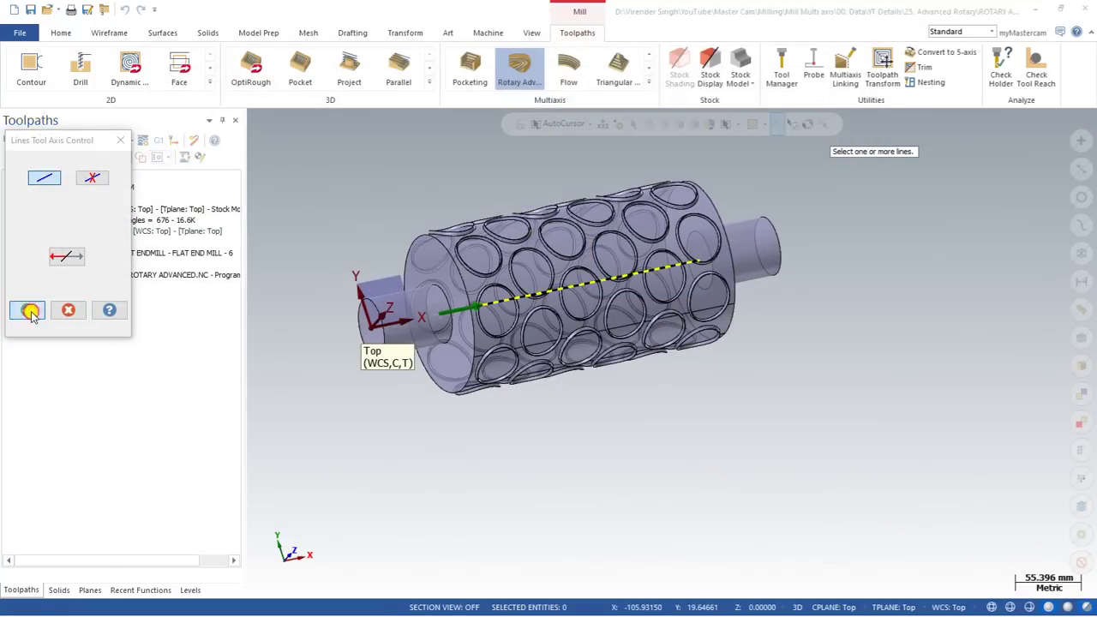
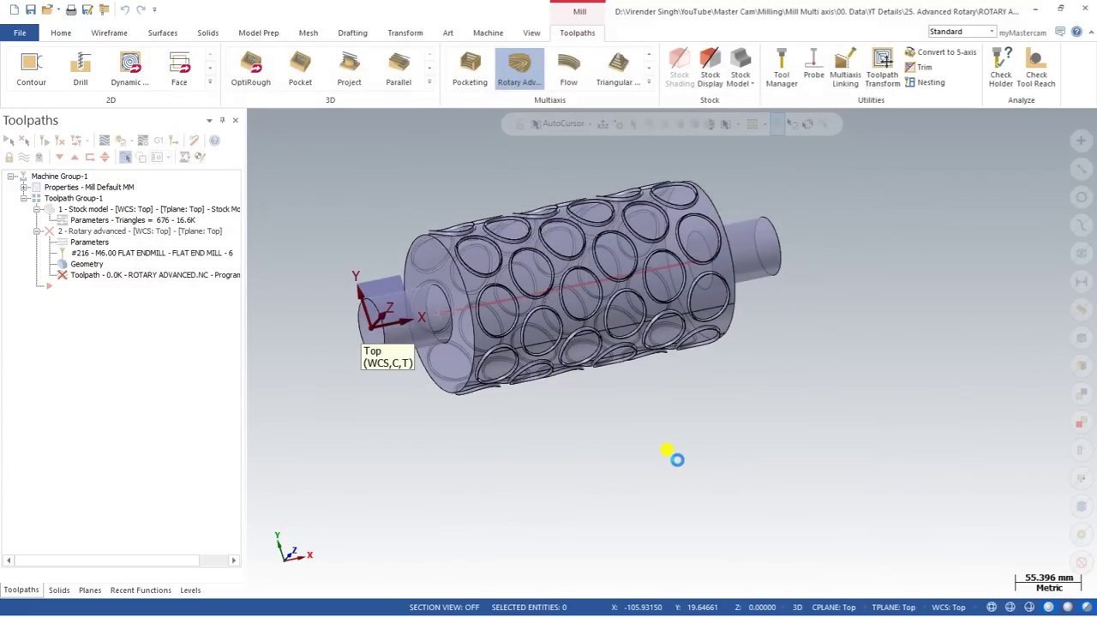
left_click(620, 217)
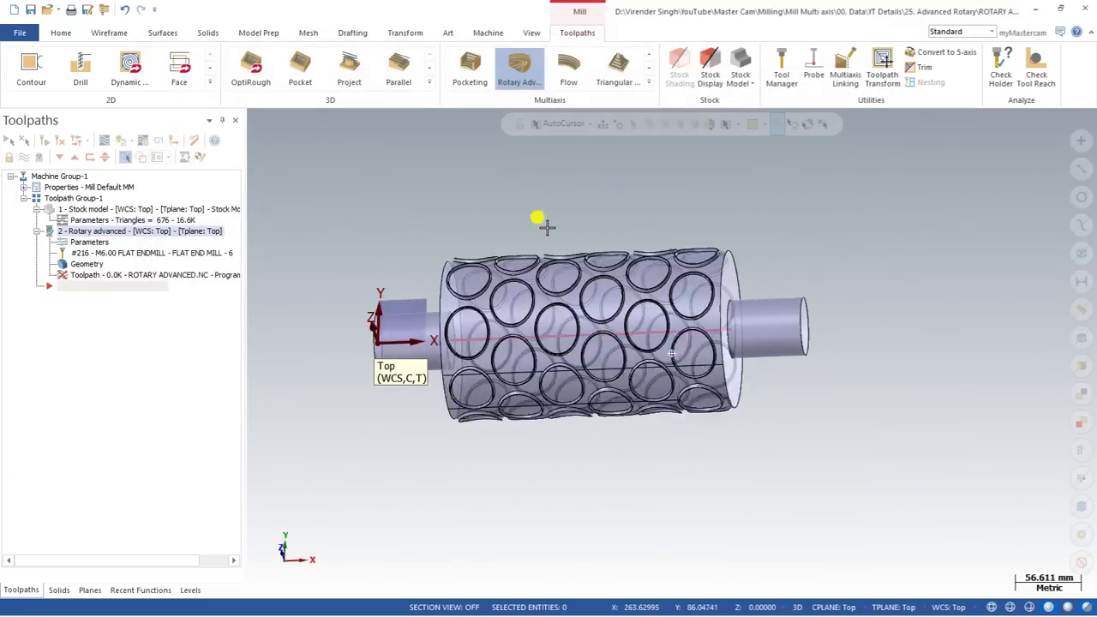
Step: Switch to the Top view and check the rotary toolpath's processing priority in the Multi-Threading Manager
right_click(535, 204)
left_click(554, 276)
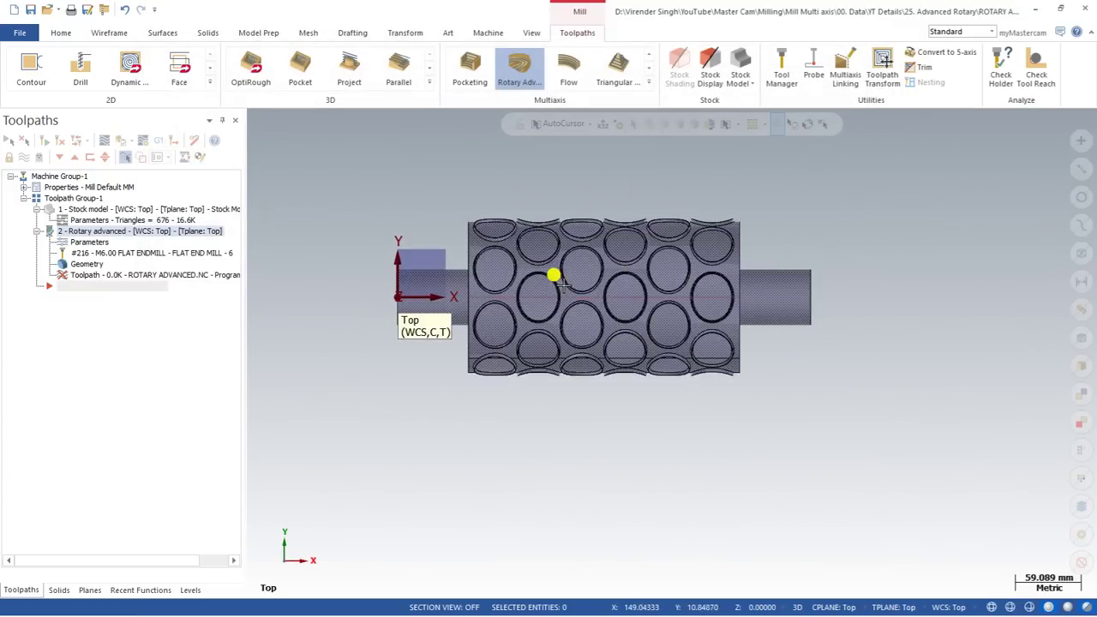
left_click(531, 32)
left_click(627, 72)
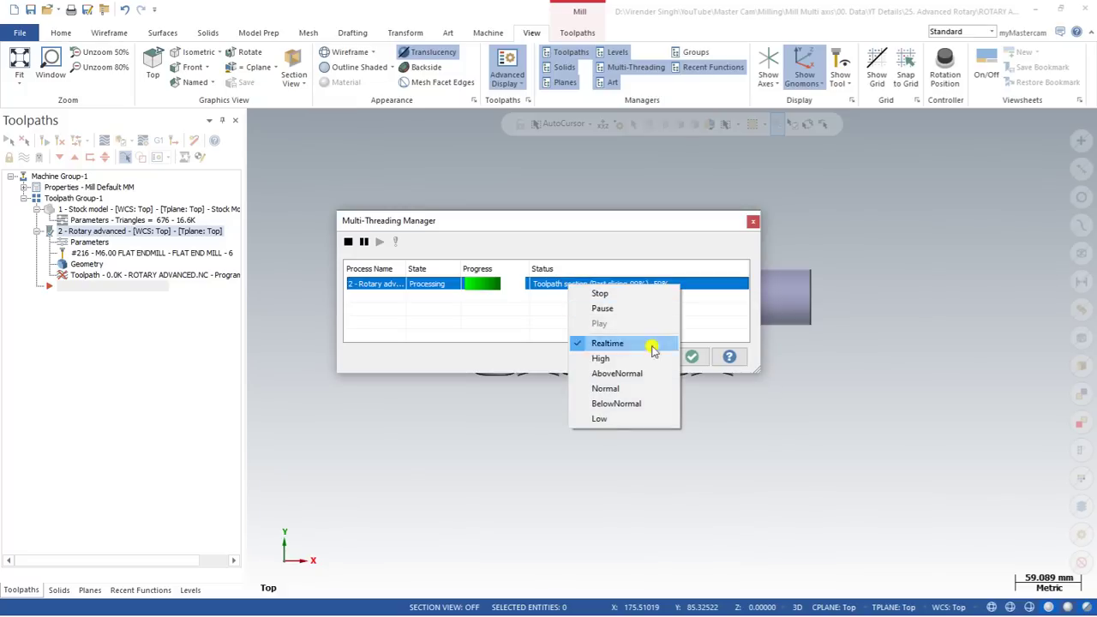
Step: Examine the generated roughing passes inside and around the raised rings at close range
middle_click_drag(620, 326, 523, 253)
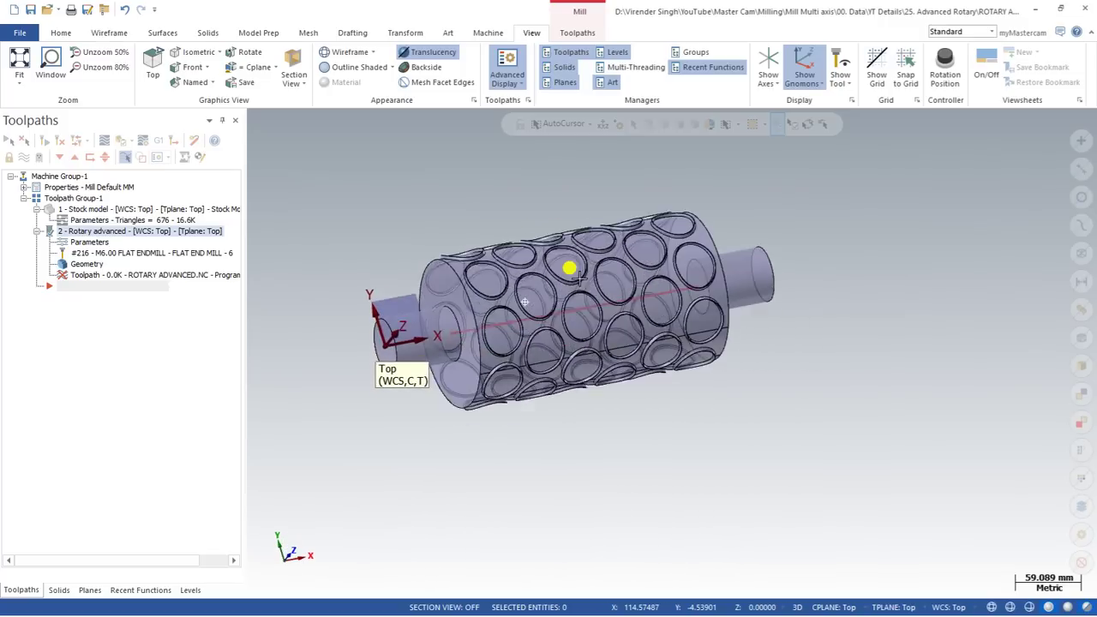
scroll(557, 249, "up", 2)
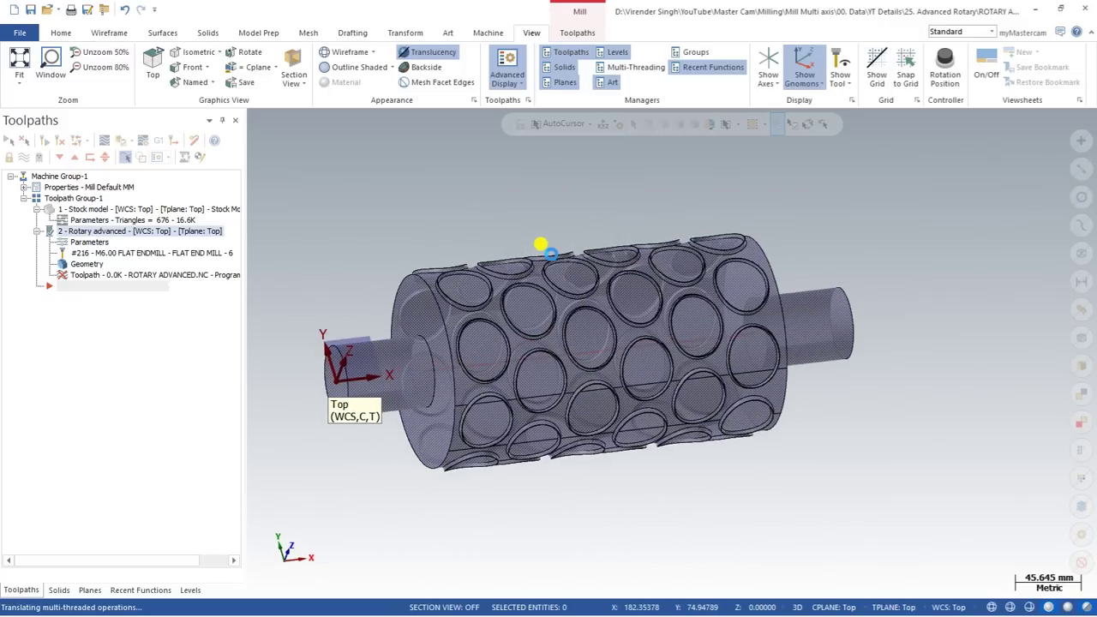
scroll(511, 332, "up", 2)
middle_click_drag(510, 331, 463, 343)
scroll(558, 329, "up", 4)
scroll(493, 355, "up", 3)
scroll(485, 357, "up", 3)
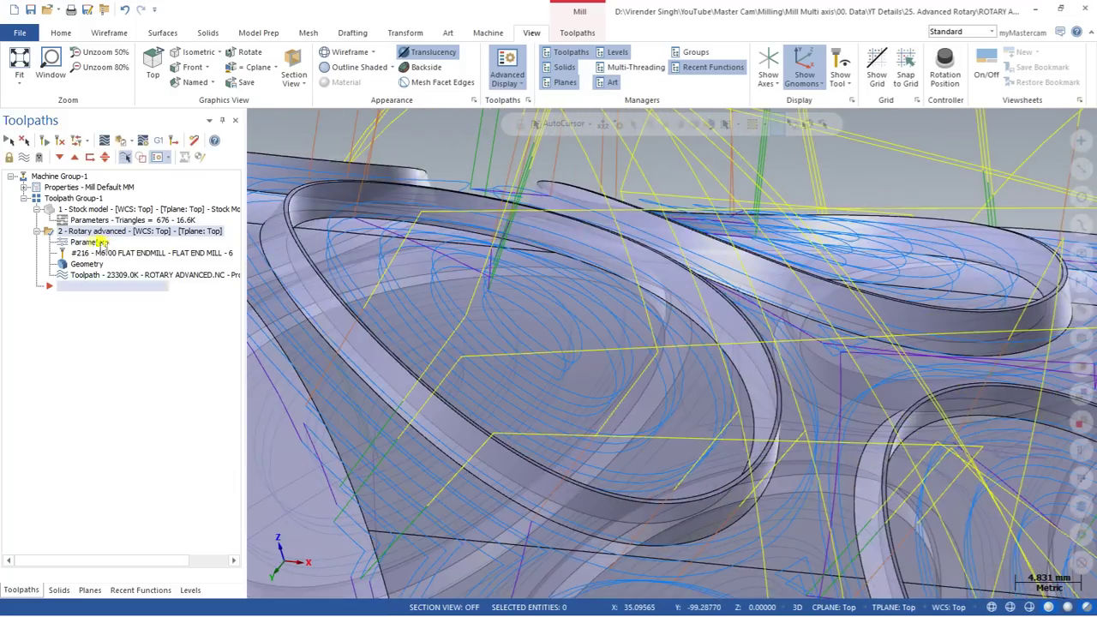
Step: Try a constant depth-step distance of 5.0 in the cut pattern and regenerate the toolpath
left_click(88, 243)
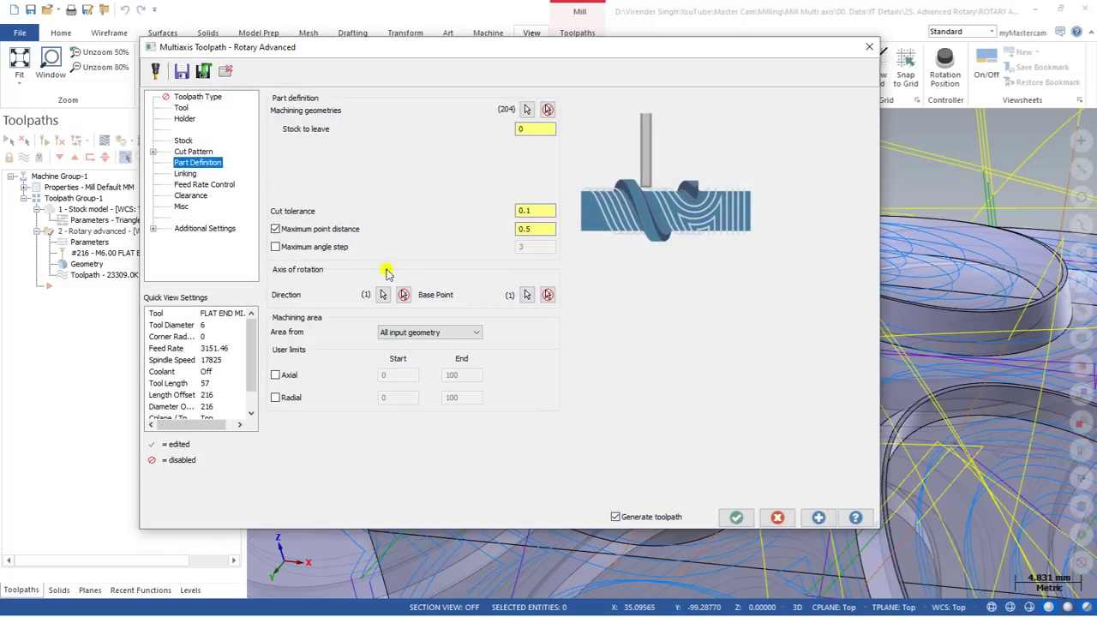
left_click(191, 151)
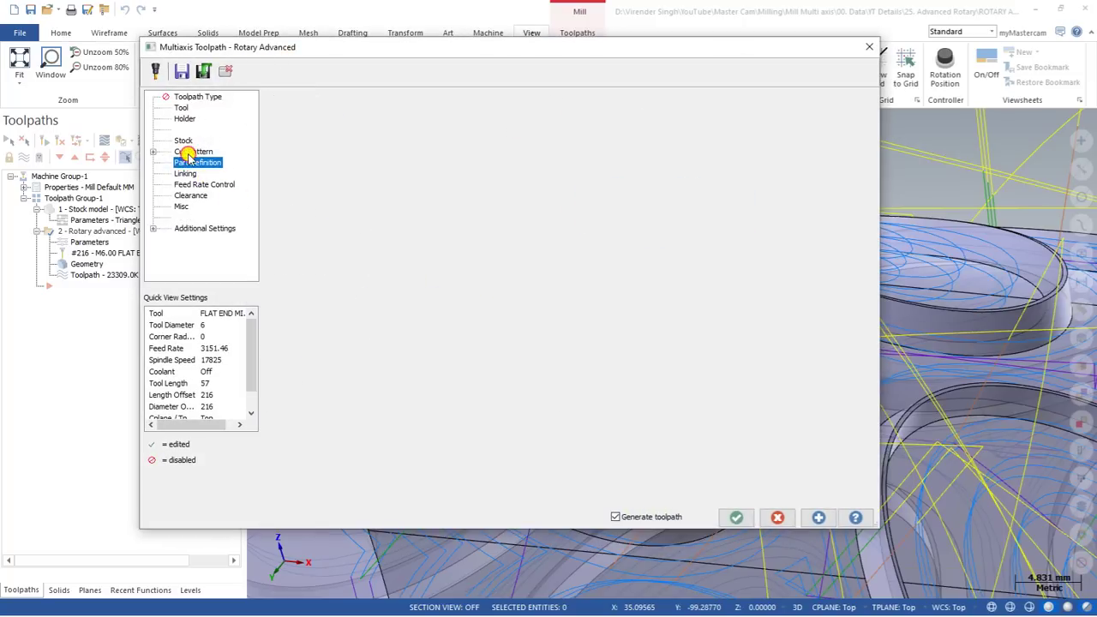
left_click(386, 375)
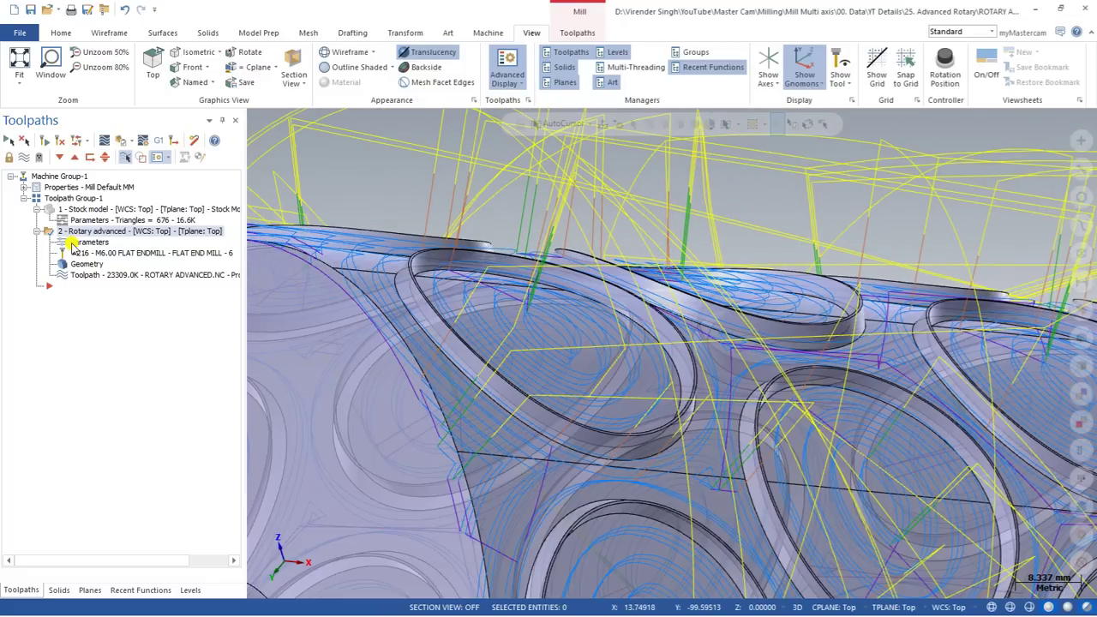
left_click(74, 243)
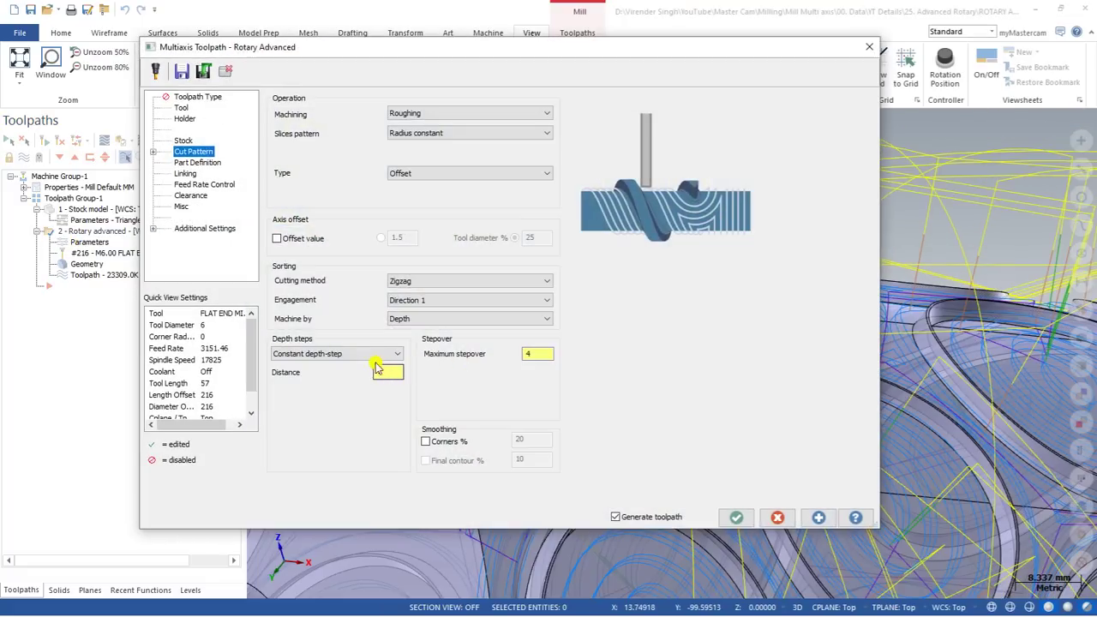
left_click(379, 370)
key("Tab")
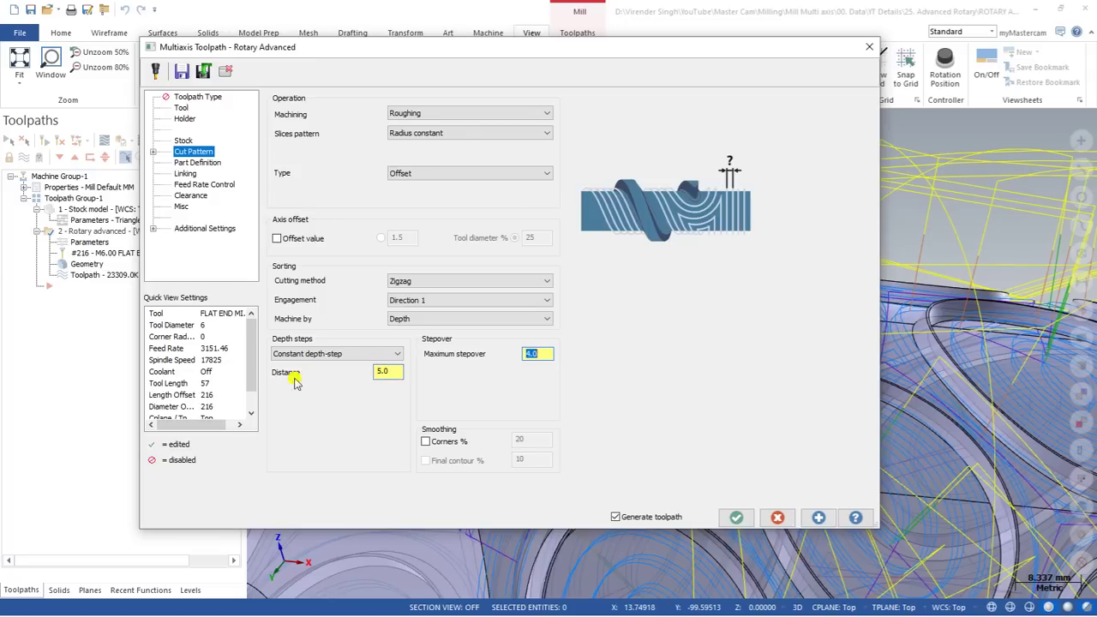
left_click(733, 518)
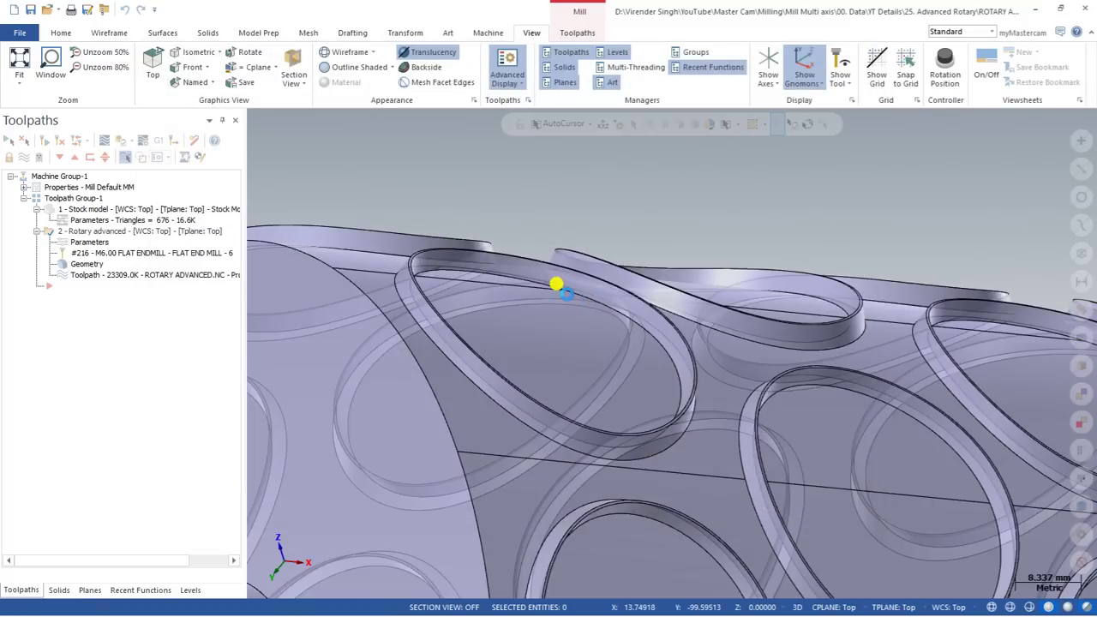
Step: Change the cut pattern's depth steps to Adaptive depth-step with a distance of 1 and regenerate the toolpath
scroll(531, 294, "down", 5)
scroll(482, 318, "up", 2)
middle_click_drag(448, 327, 523, 306)
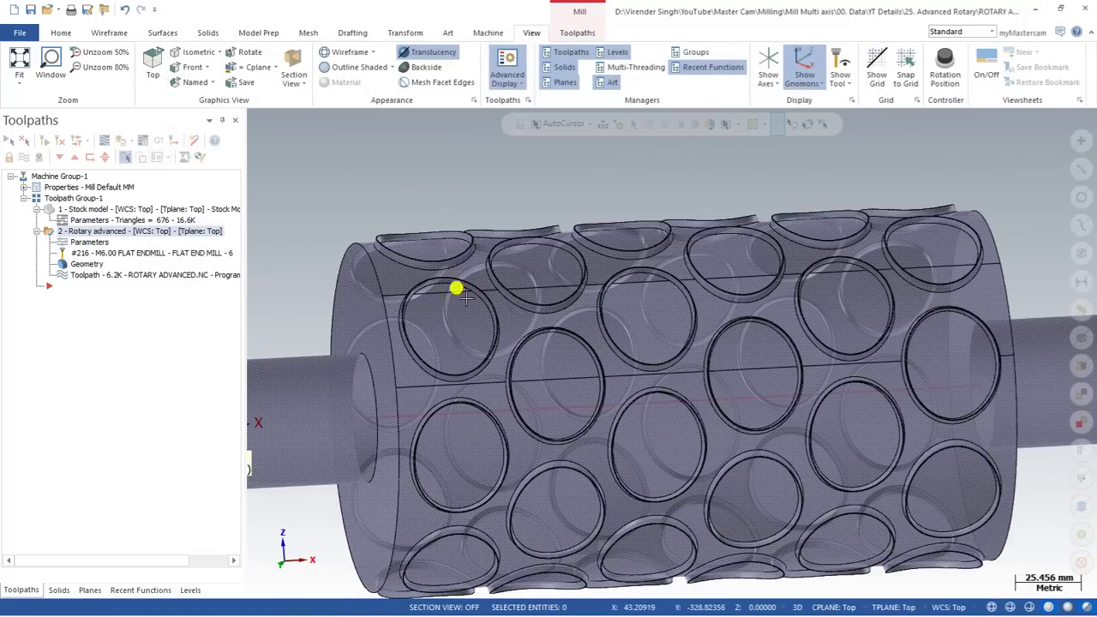
left_click(135, 240)
left_click(94, 242)
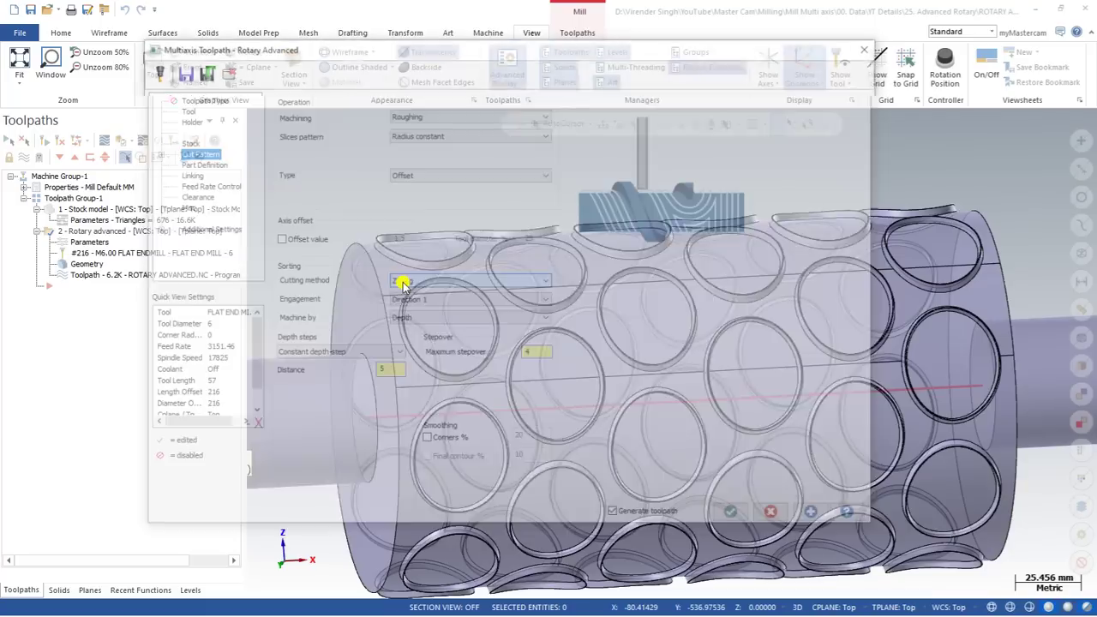
left_click(377, 357)
left_click(360, 374)
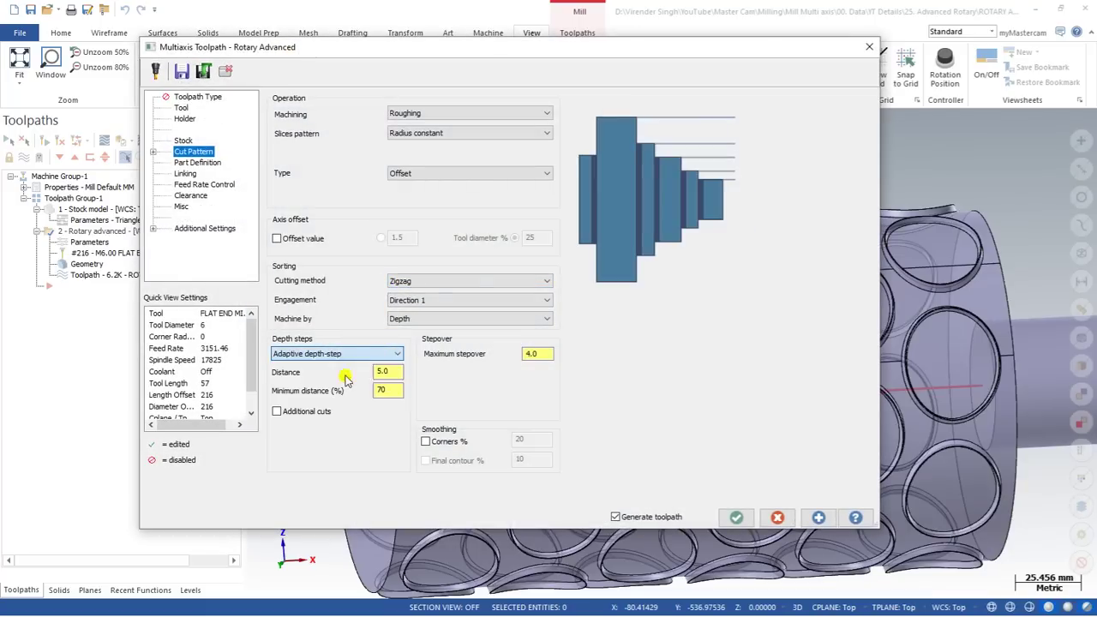
double_click(374, 371)
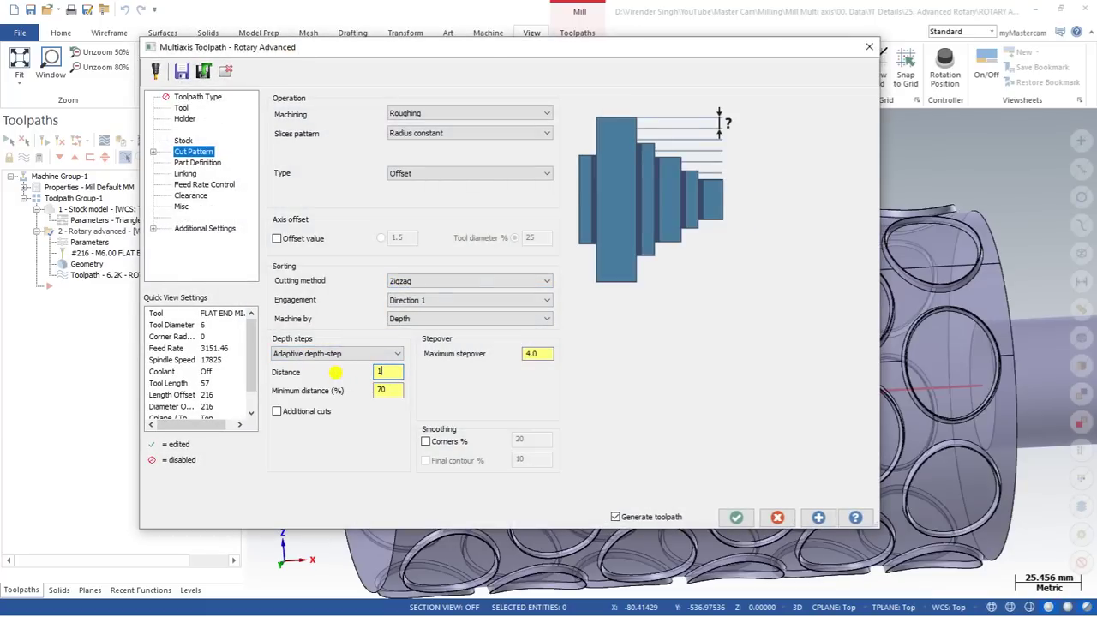
type("1")
key("Tab")
left_click(735, 517)
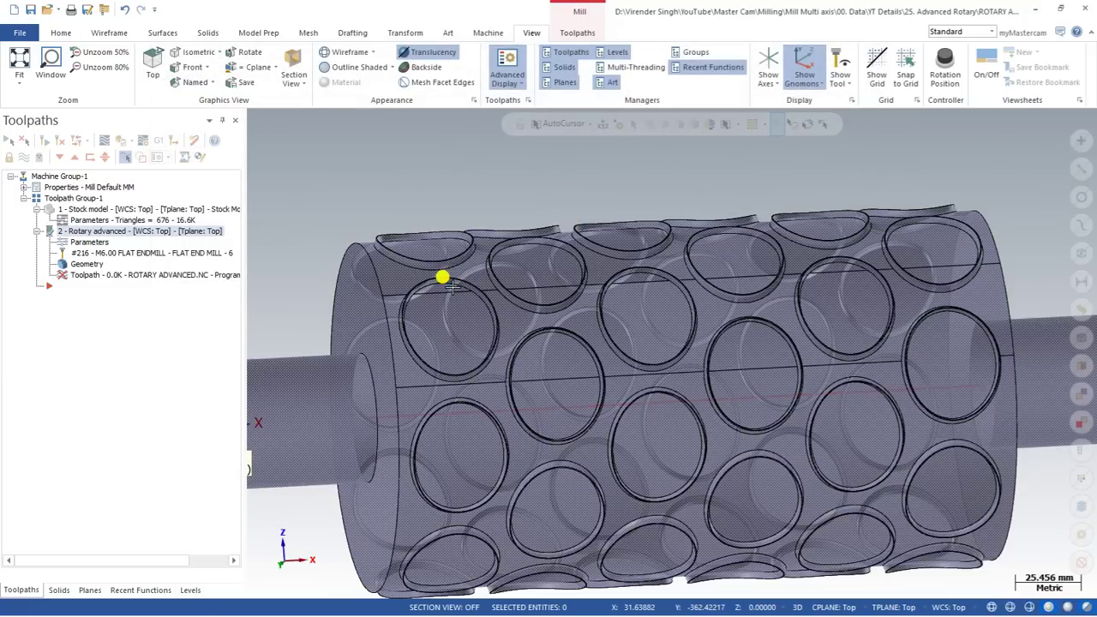
Step: Inspect the regenerated adaptive depth passes inside and between the rings, including the linking moves around the whole roller
mouse_move(442, 277)
middle_mouse_down()
mouse_move(428, 296)
mouse_move(431, 277)
mouse_move(444, 294)
middle_mouse_up()
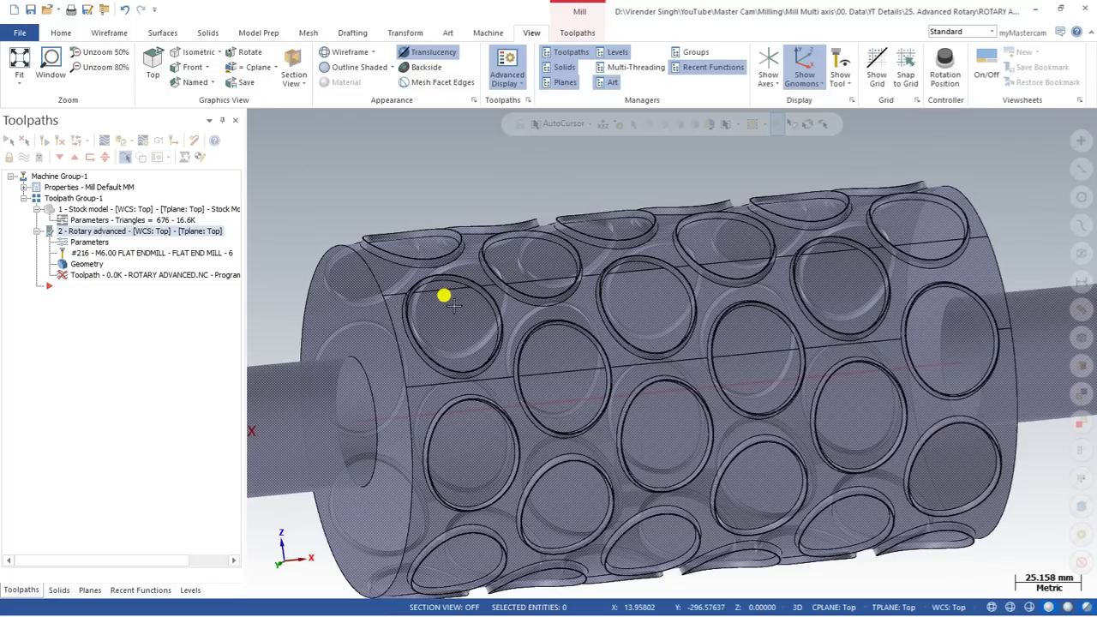
scroll(444, 295, "up", 2)
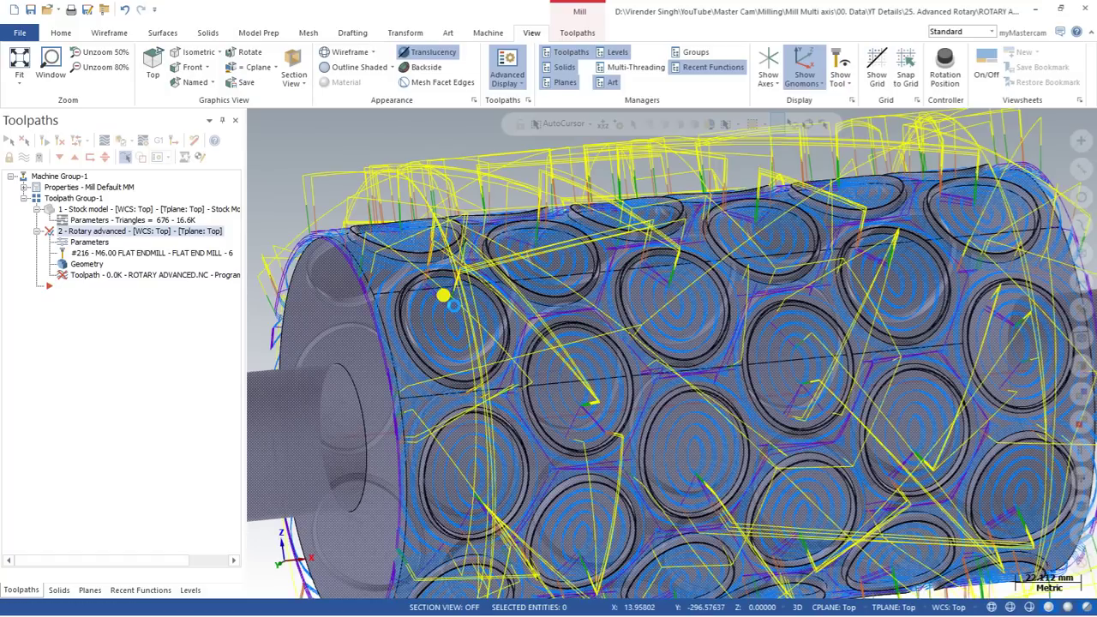
scroll(433, 309, "down", 3)
scroll(420, 310, "up", 3)
middle_click_drag(419, 310, 401, 256)
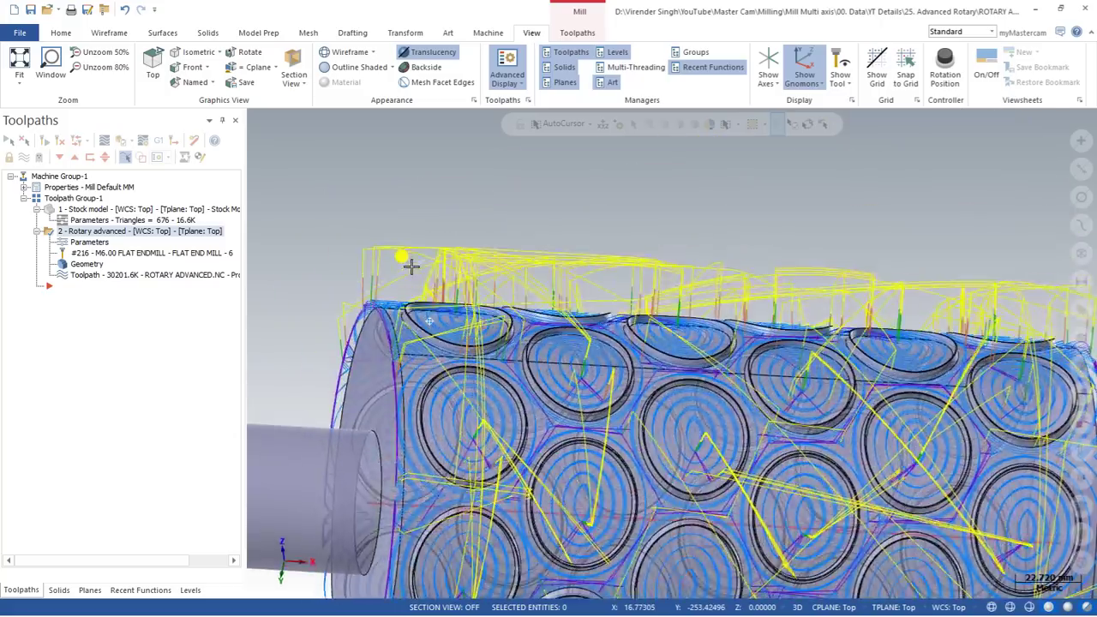
scroll(399, 291, "down", 3)
scroll(485, 309, "up", 4)
middle_click_drag(485, 311, 470, 275)
scroll(470, 275, "up", 3)
middle_click_drag(480, 341, 468, 291)
scroll(431, 318, "up", 7)
scroll(455, 352, "down", 4)
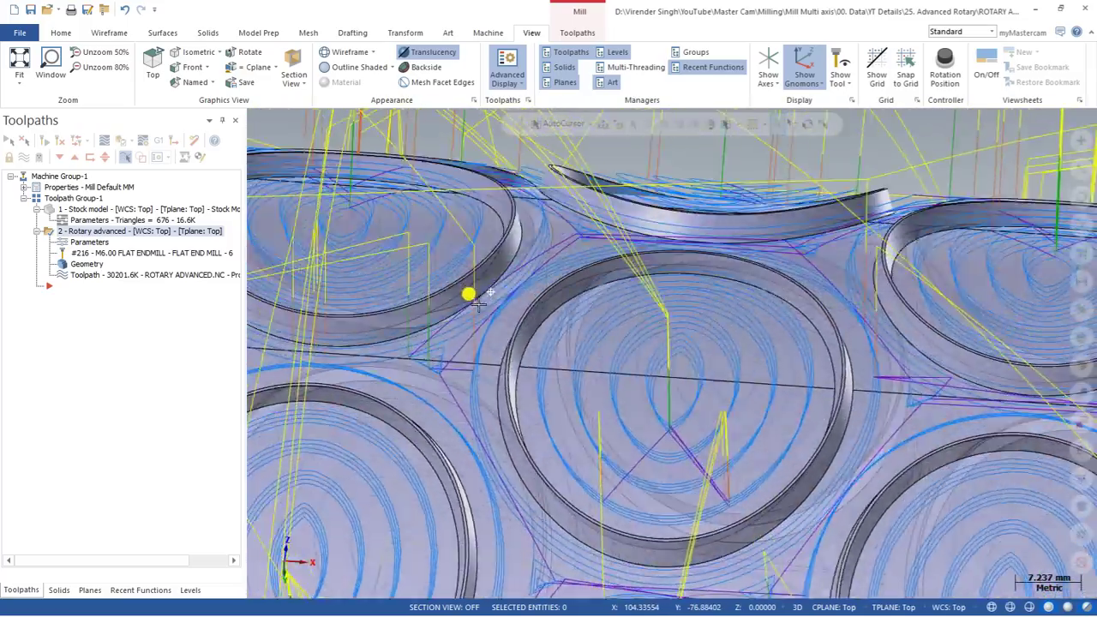
scroll(477, 286, "down", 3)
scroll(477, 296, "up", 4)
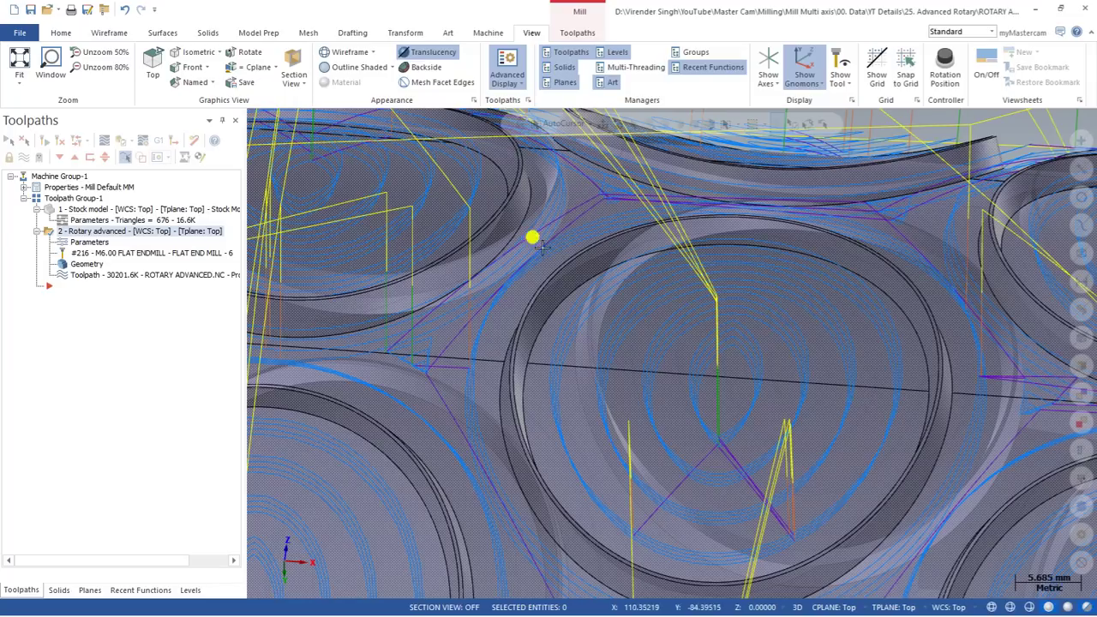
scroll(451, 313, "down", 3)
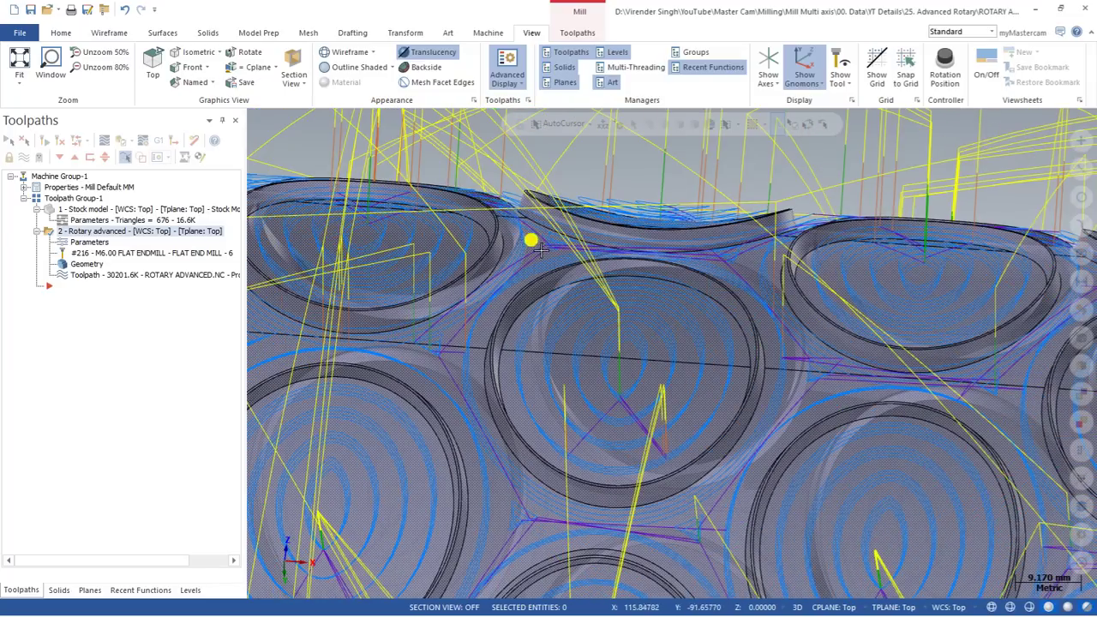
scroll(515, 281, "down", 6)
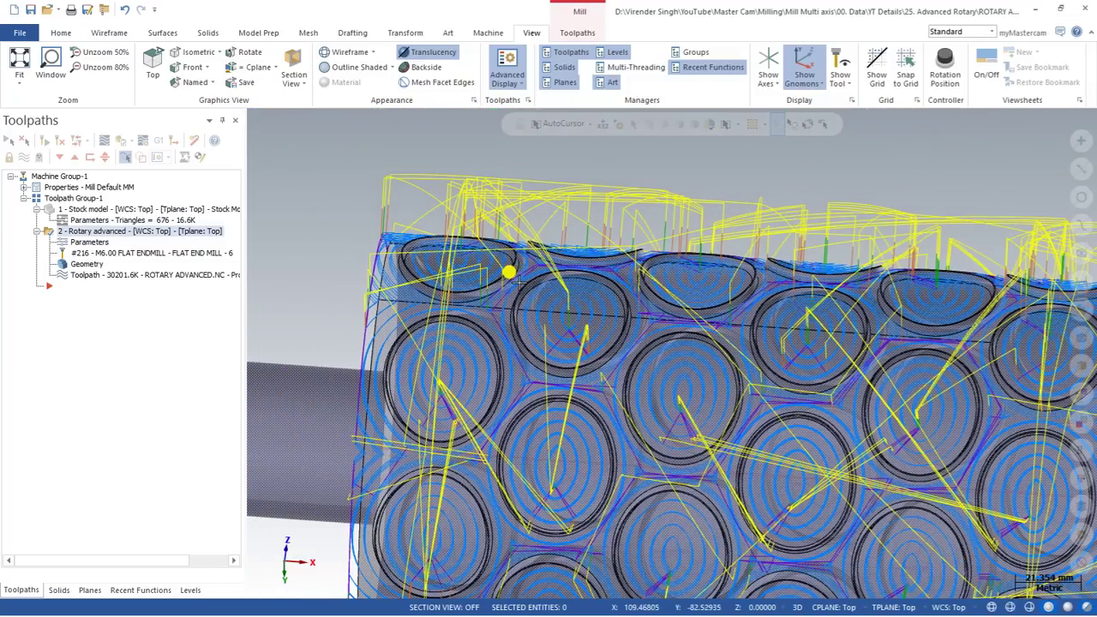
scroll(523, 278, "down", 8)
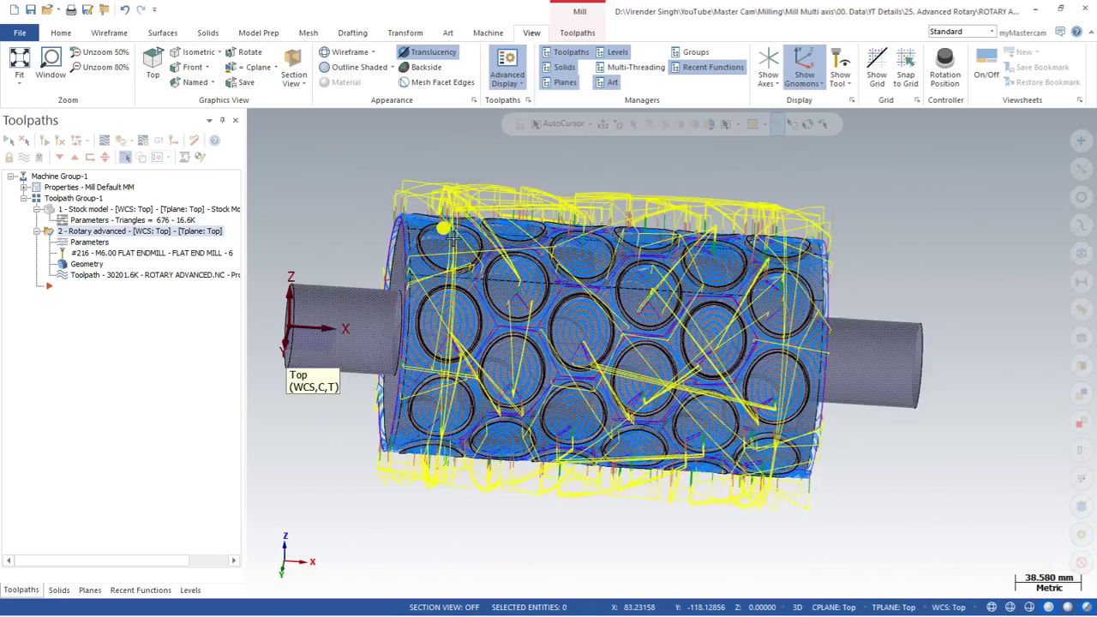
middle_click_drag(469, 251, 499, 276)
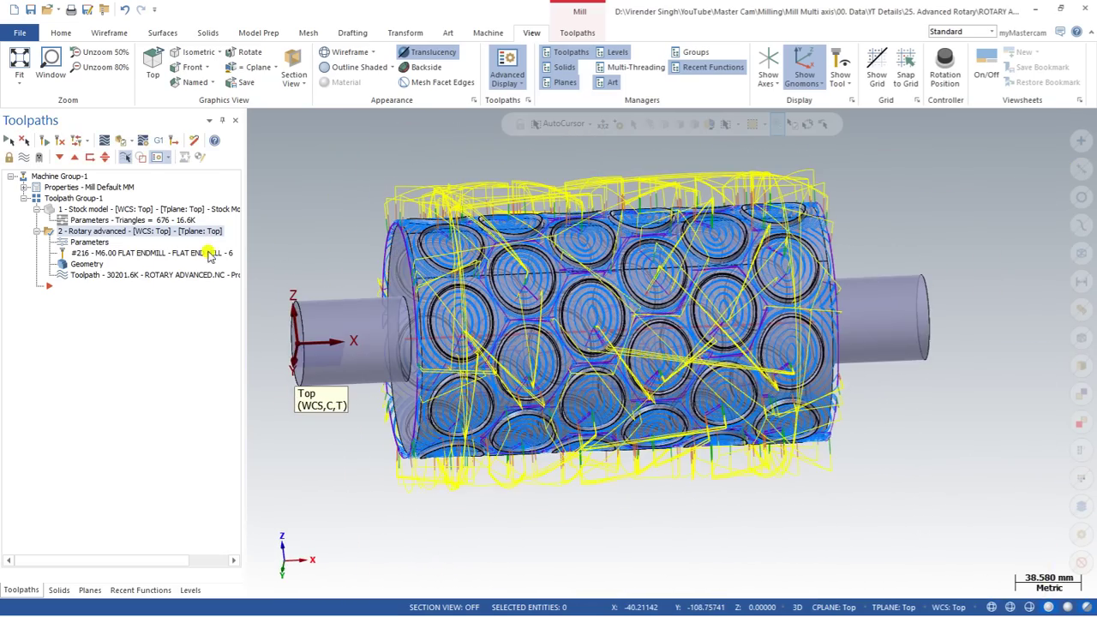
Step: Set the area links within group and between groups to Retract to feed distance and regenerate the toolpath
left_click(89, 242)
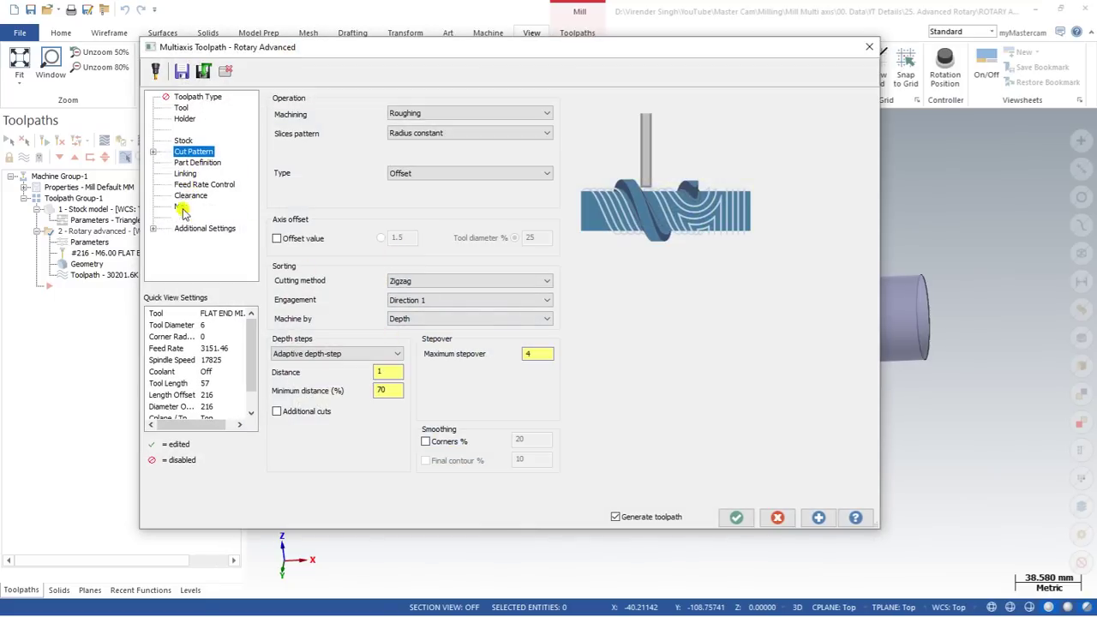
left_click(185, 174)
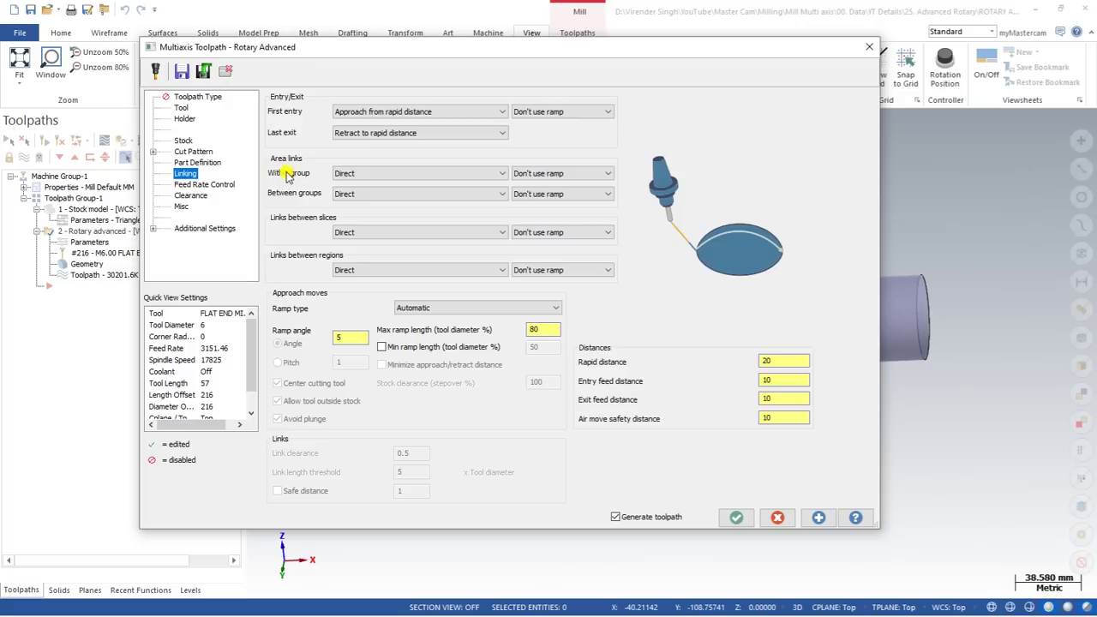
left_click(381, 173)
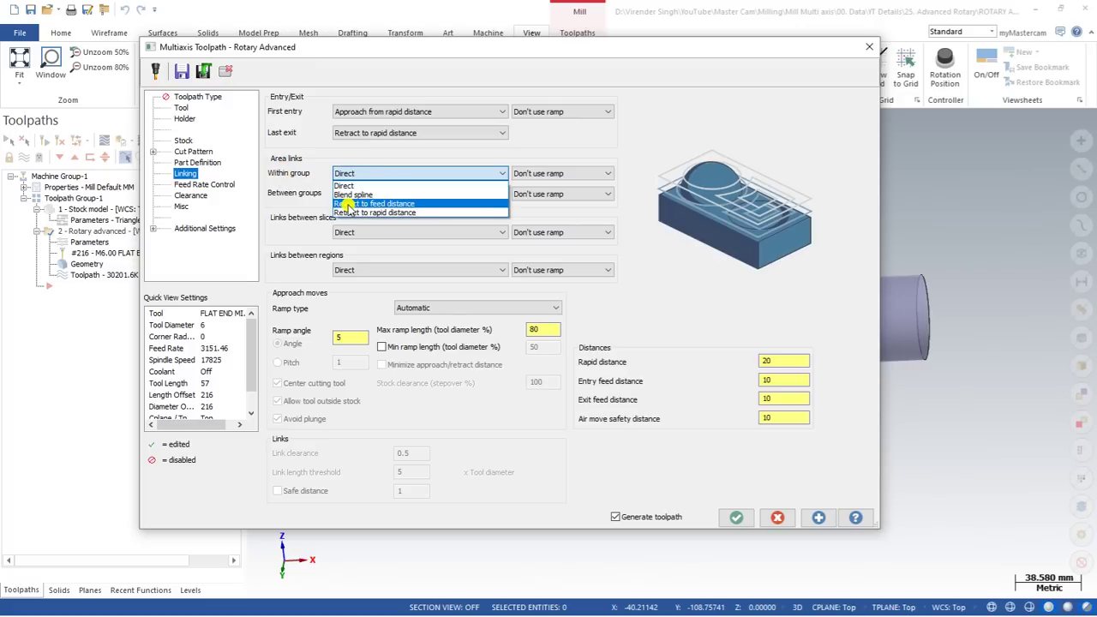
left_click(350, 205)
left_click(364, 194)
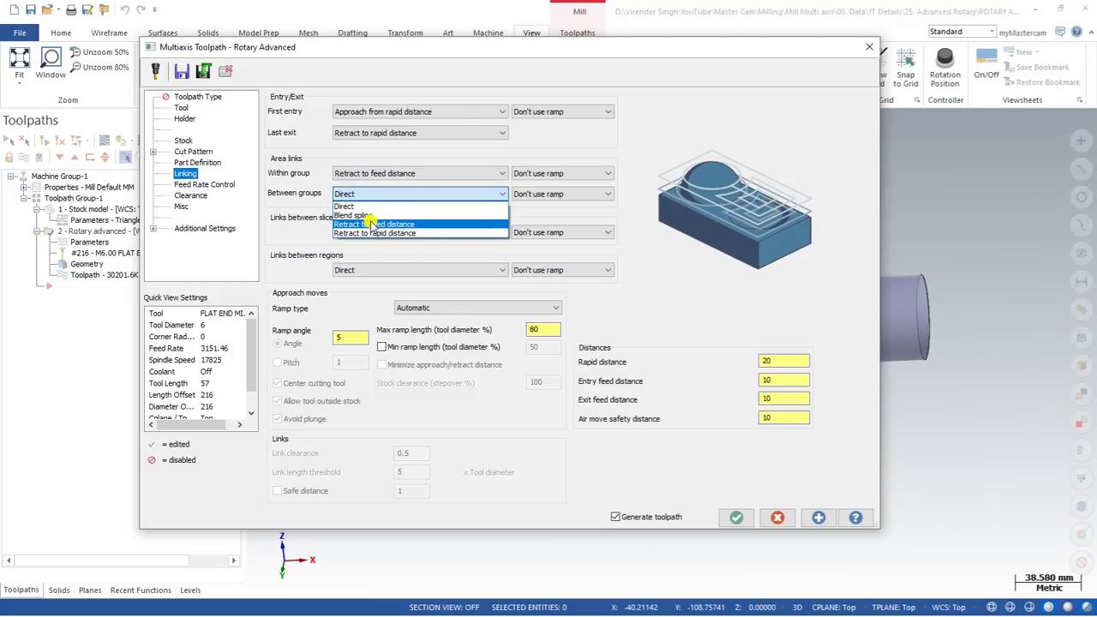
left_click(372, 224)
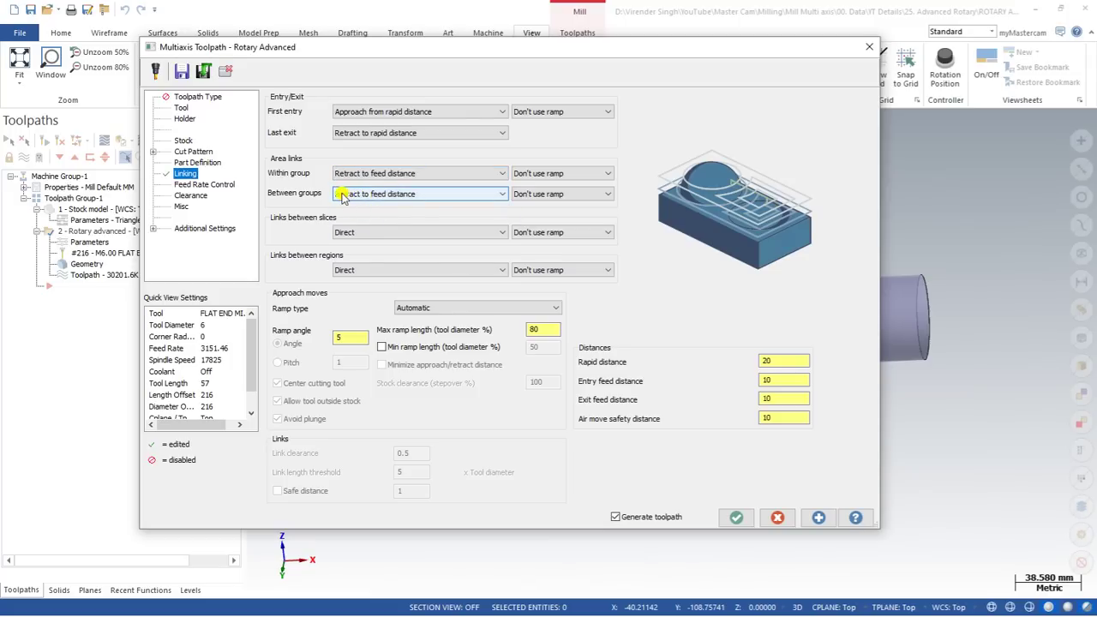
left_click(730, 519)
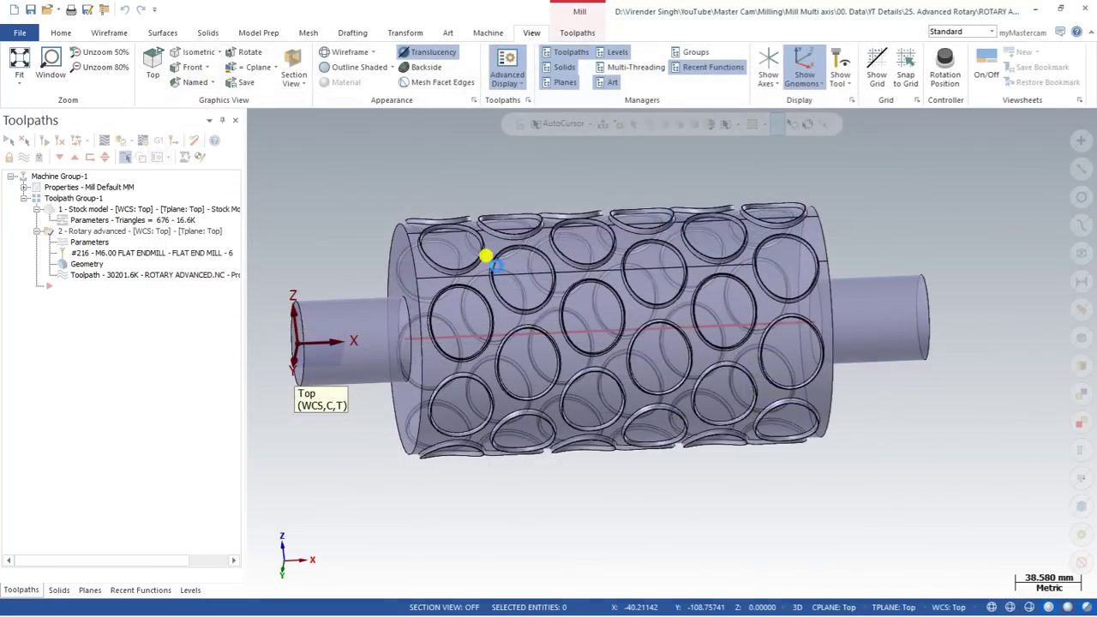
Step: Inspect the regenerated retract and linking moves between and above the rings up close
scroll(483, 276, "up", 3)
scroll(462, 283, "down", 3)
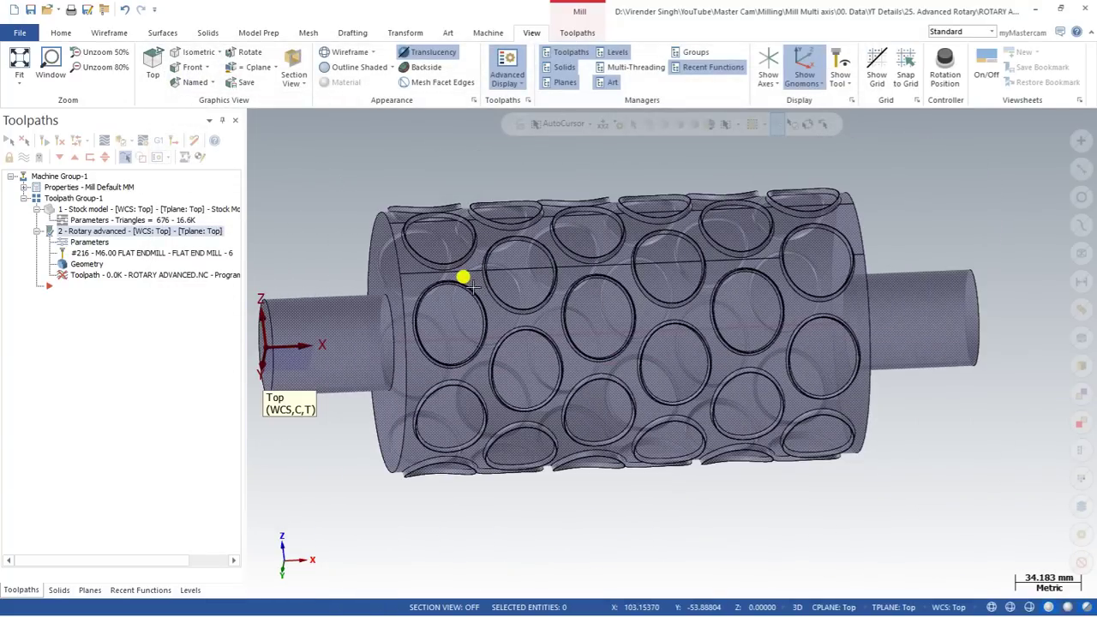
middle_click_drag(459, 294, 445, 255)
scroll(445, 254, "down", 2)
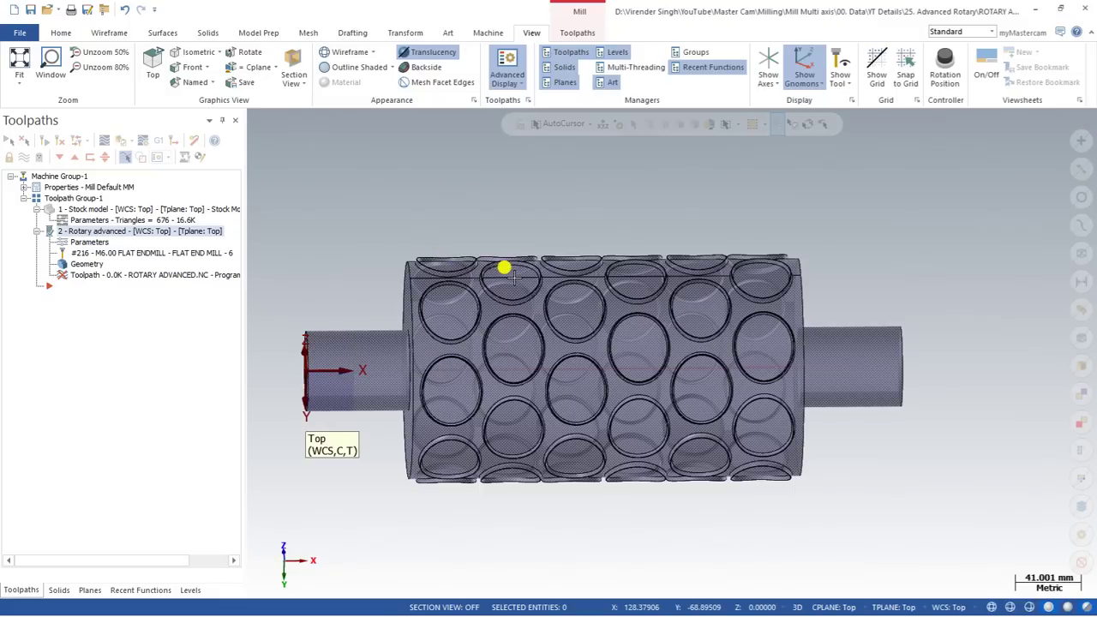
scroll(512, 277, "down", 1)
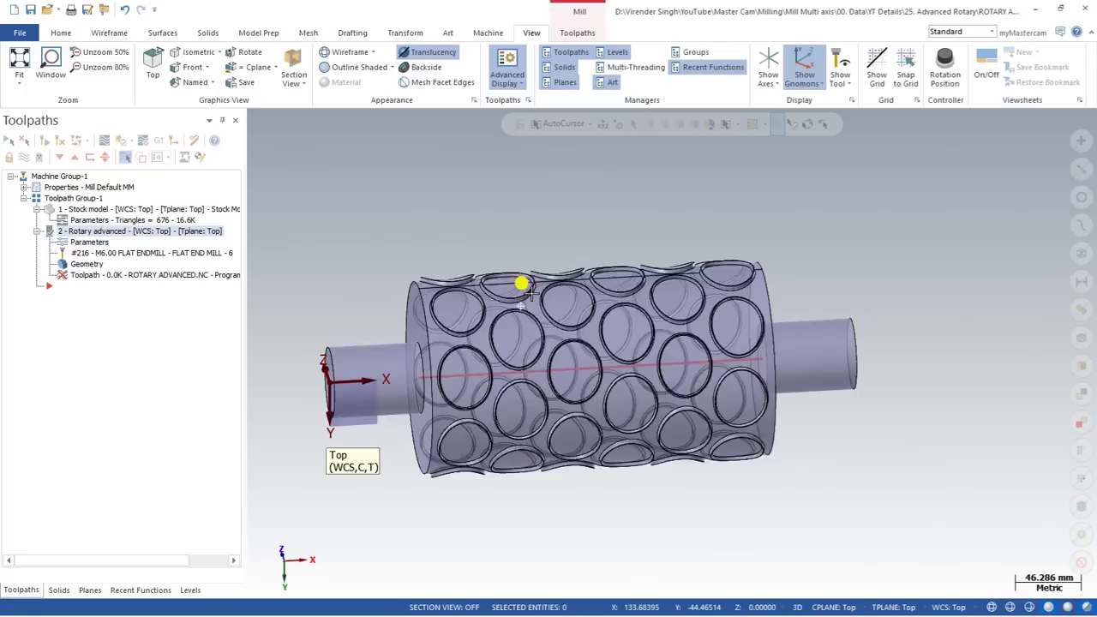
scroll(483, 339, "up", 1)
middle_click_drag(460, 335, 455, 250)
scroll(469, 290, "up", 8)
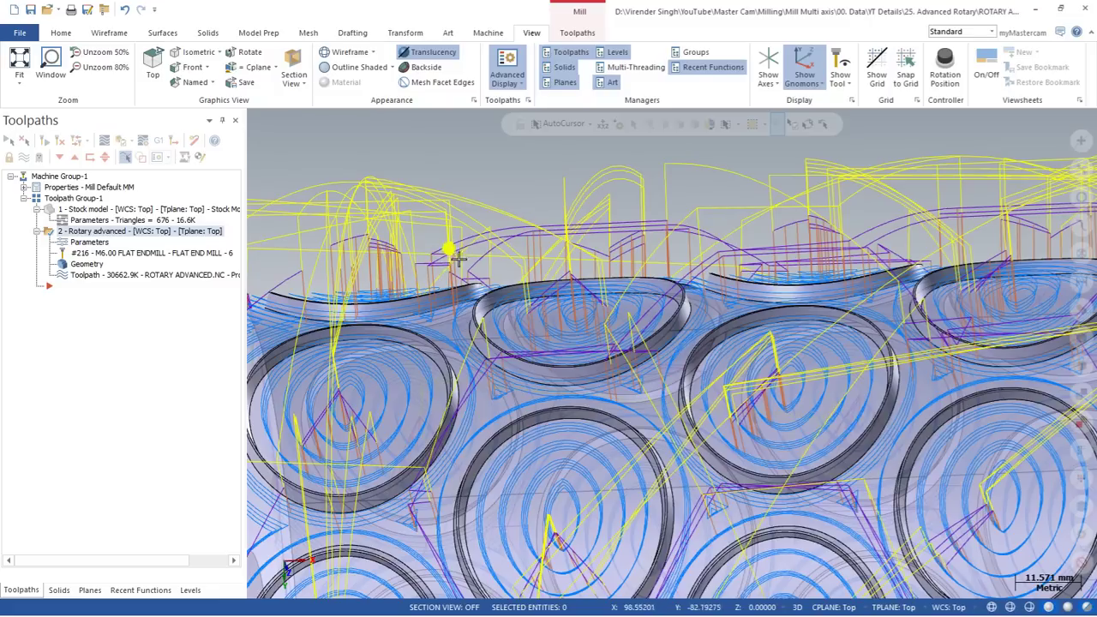
Step: Review the rapid, entry feed, exit feed and air move safety distances in the rotary toolpath's linking settings
left_click(89, 244)
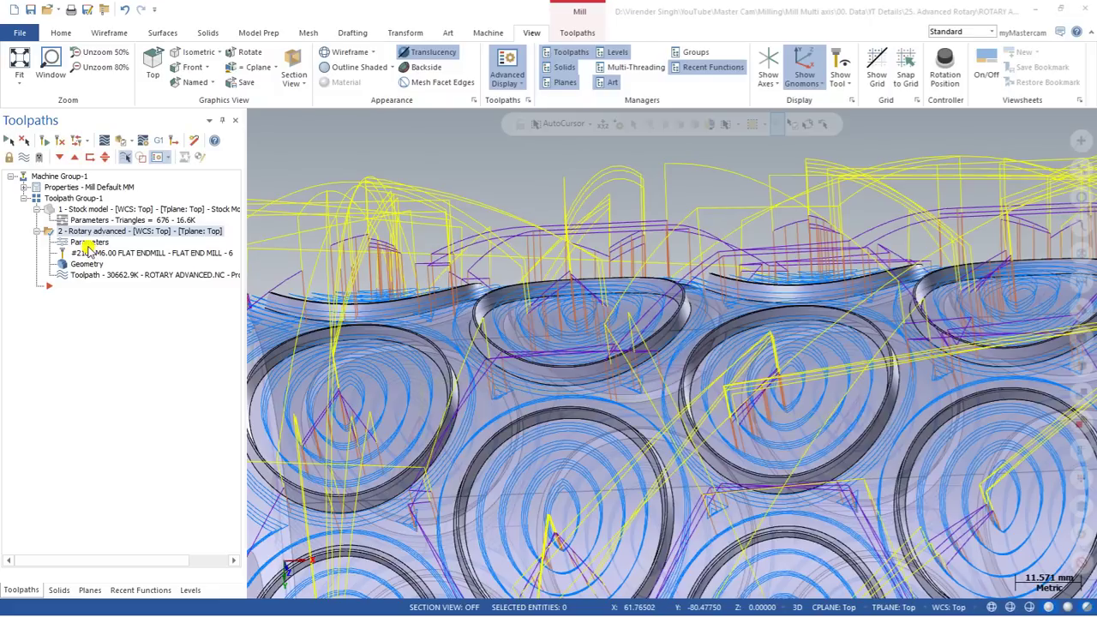
mouse_move(775, 380)
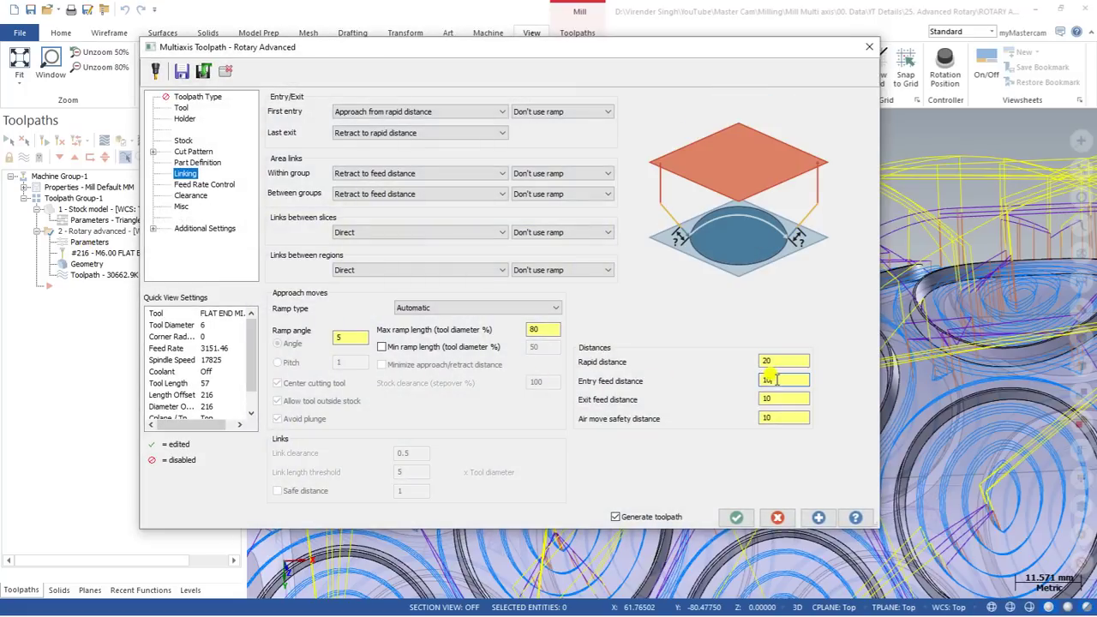
left_click(736, 517)
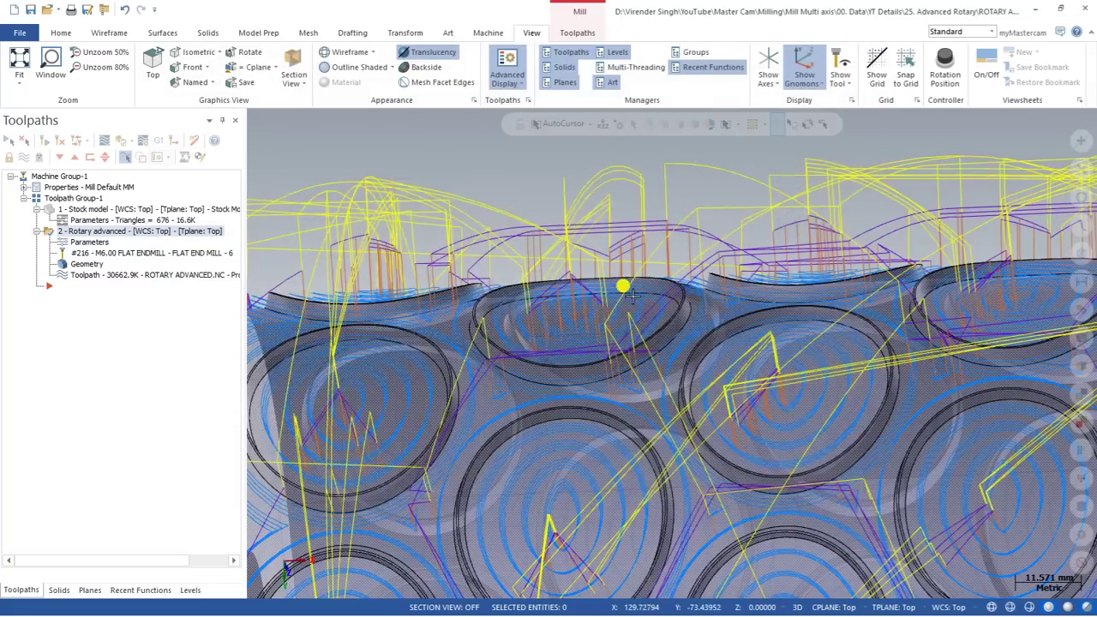
Step: Backplot the Rotary advanced operation from the isometric view with Simulate Rotary Axis enabled
scroll(624, 286, "down", 6)
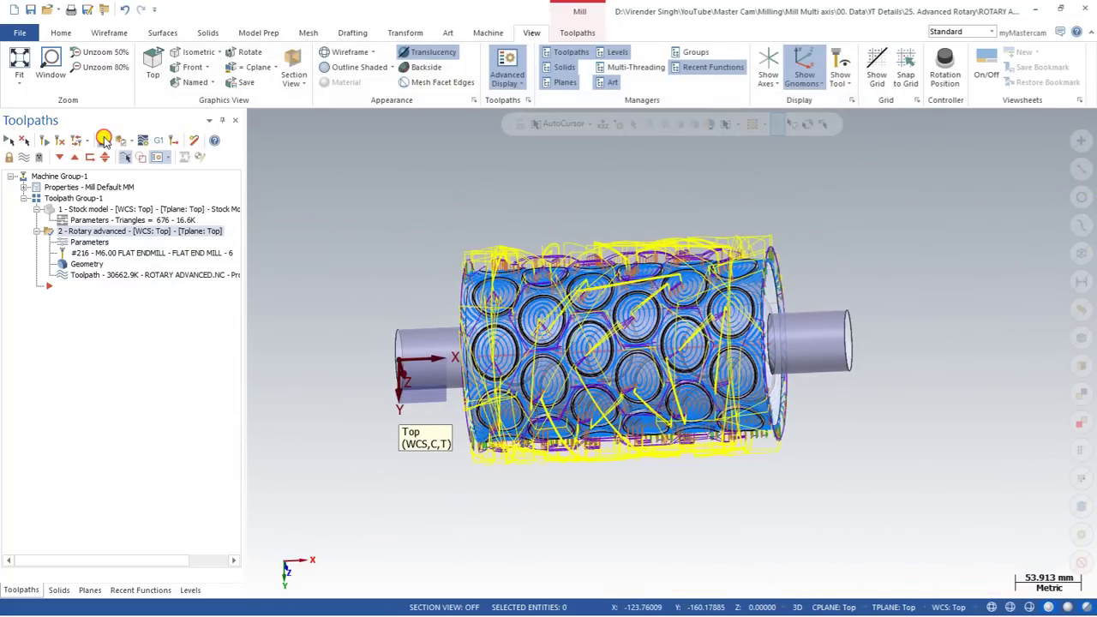
left_click(103, 140)
left_click(135, 248)
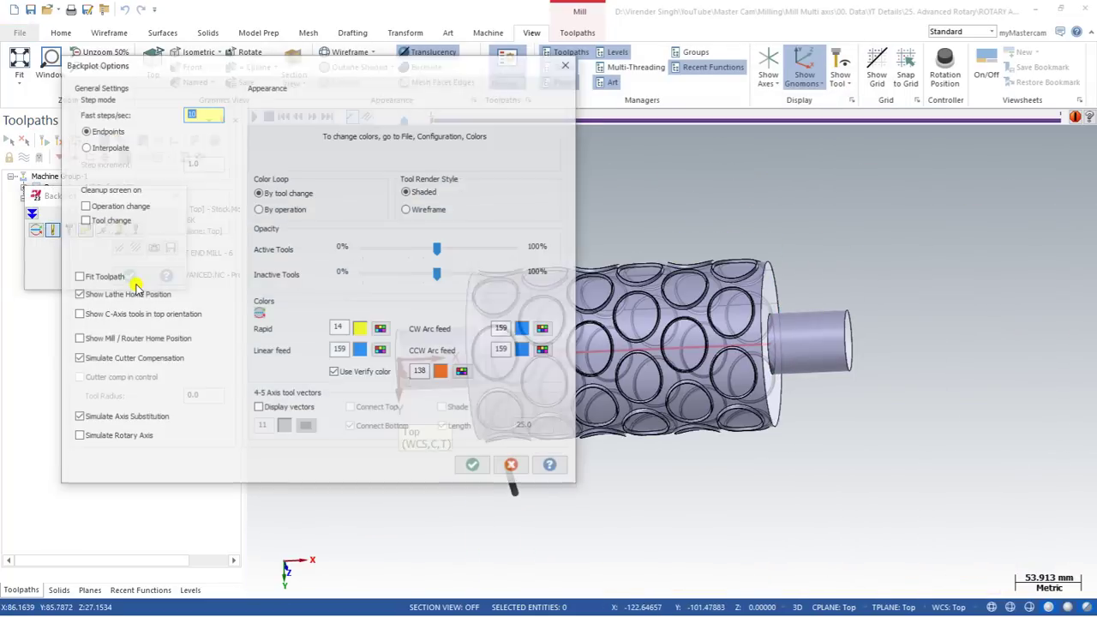
left_click(472, 467)
right_click(321, 187)
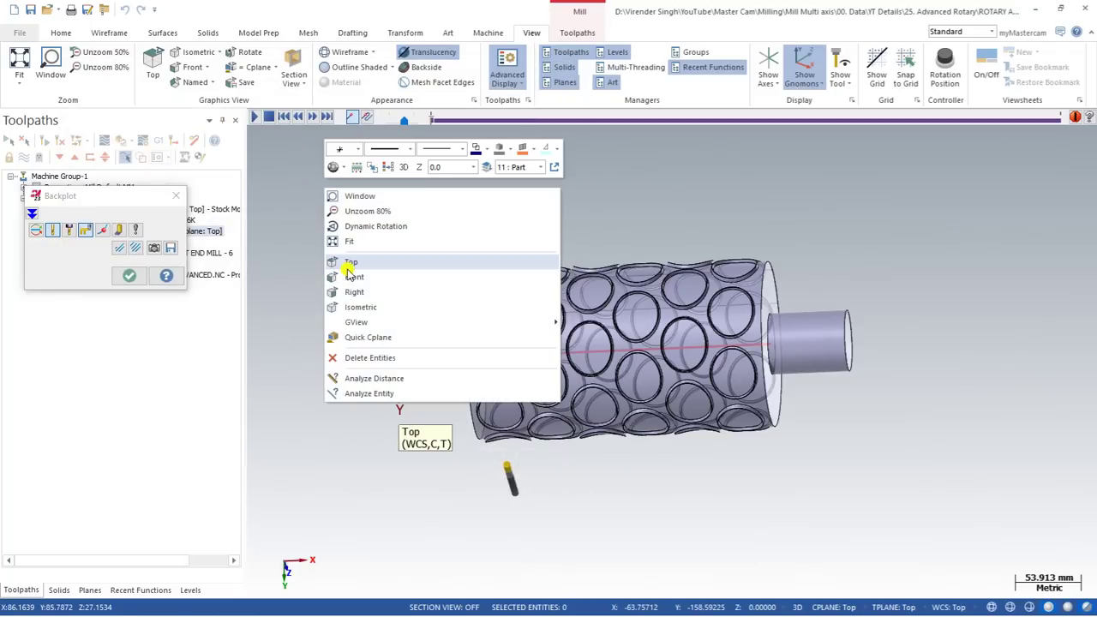
left_click(354, 306)
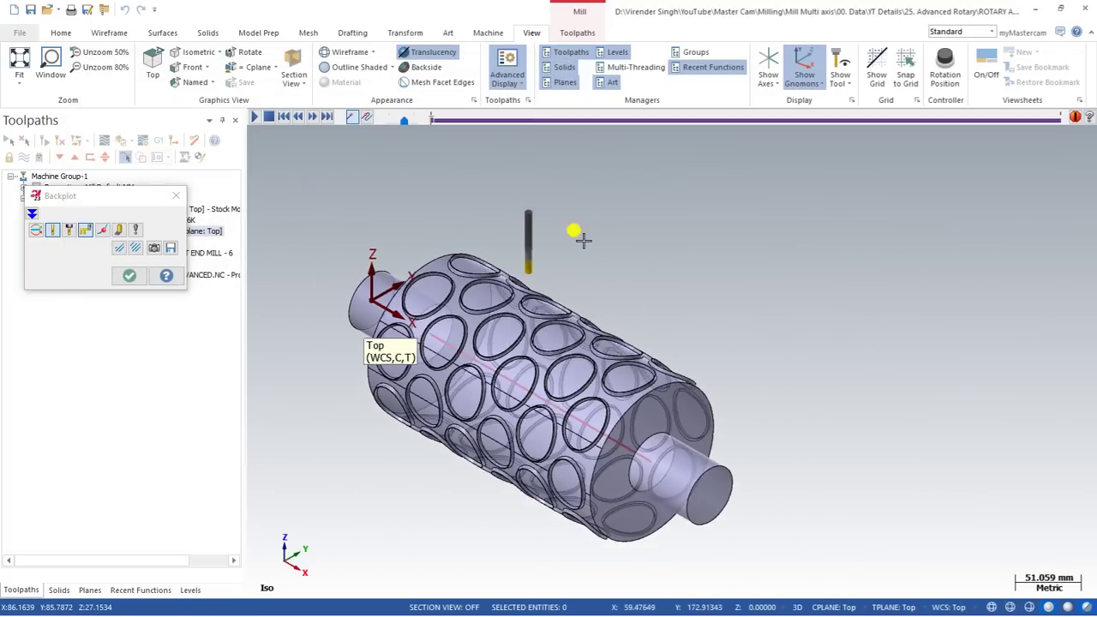
scroll(583, 241, "down", 3)
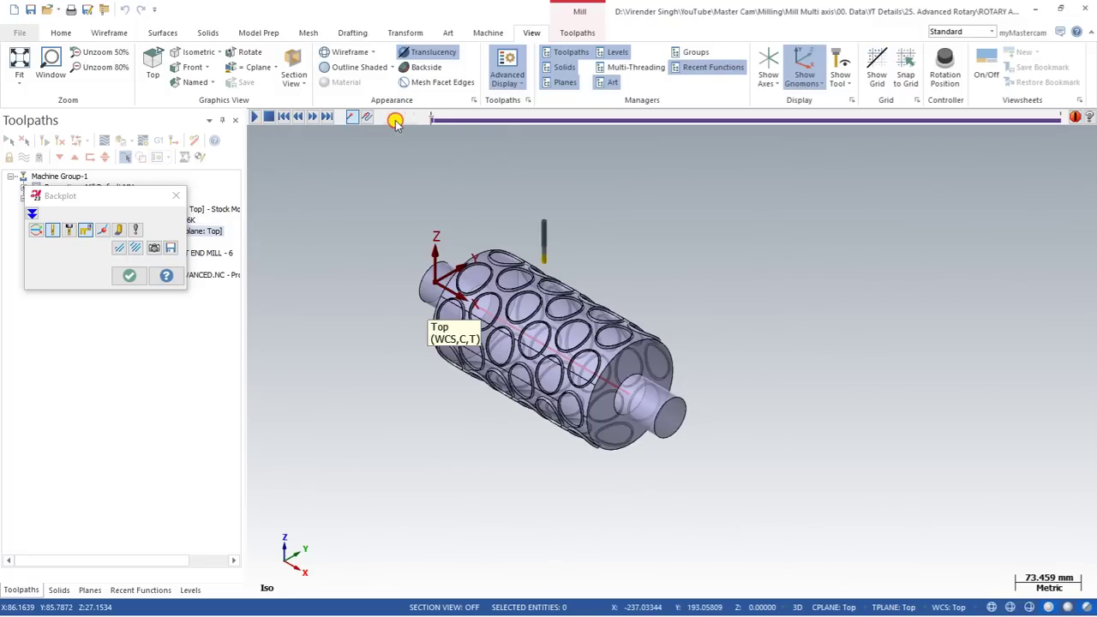
left_click(257, 118)
scroll(507, 276, "up", 3)
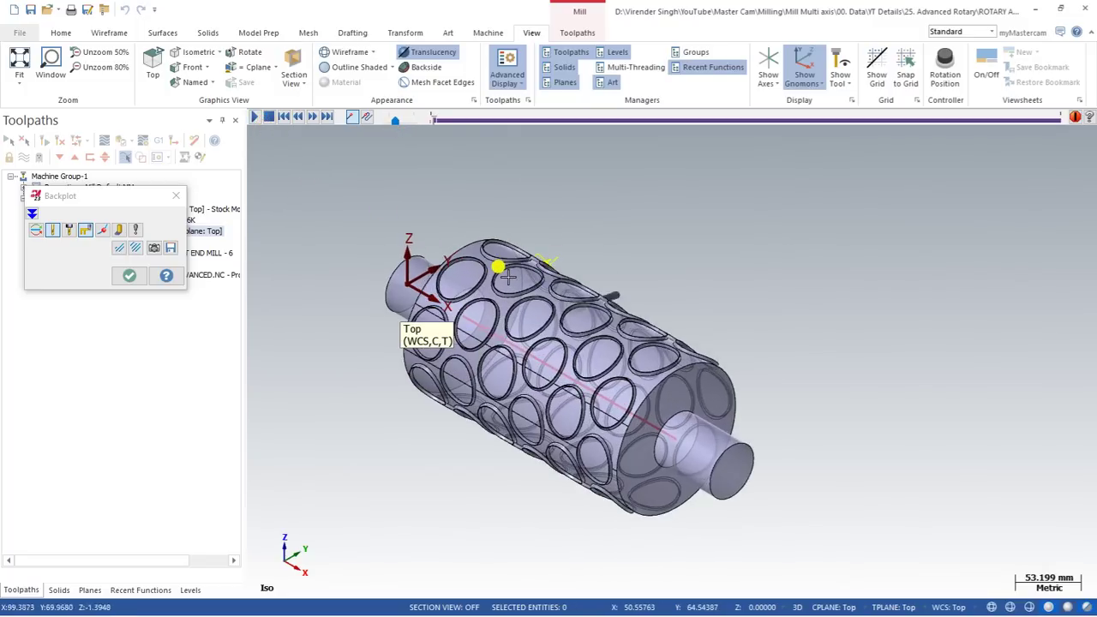
Step: Check the backplot's rotary axis option and watch the tool move around the roller
left_click(134, 229)
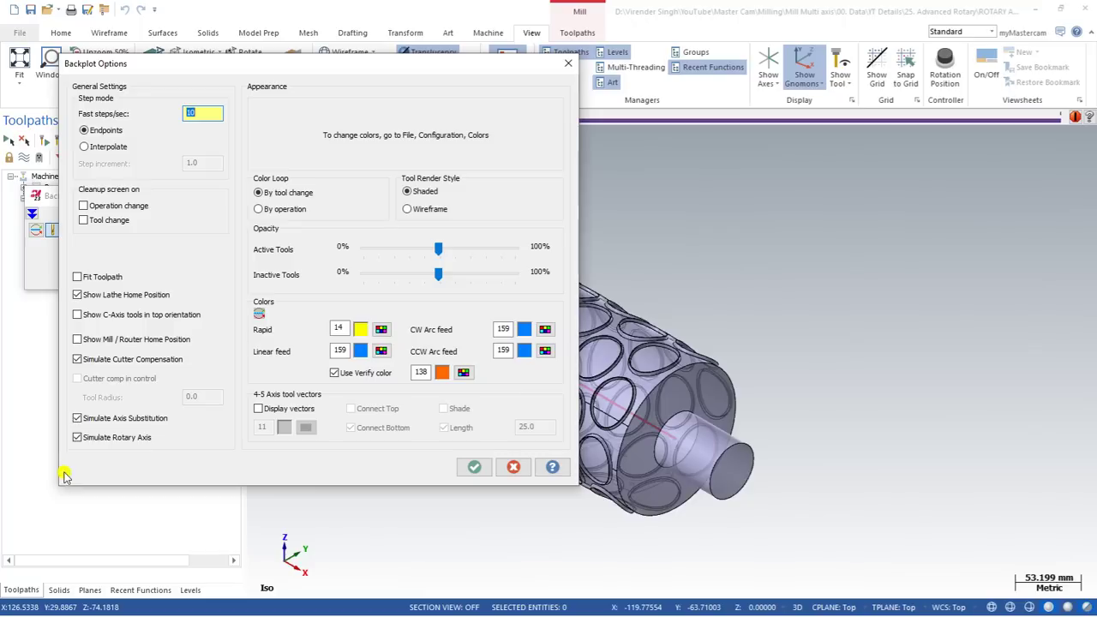
left_click(471, 466)
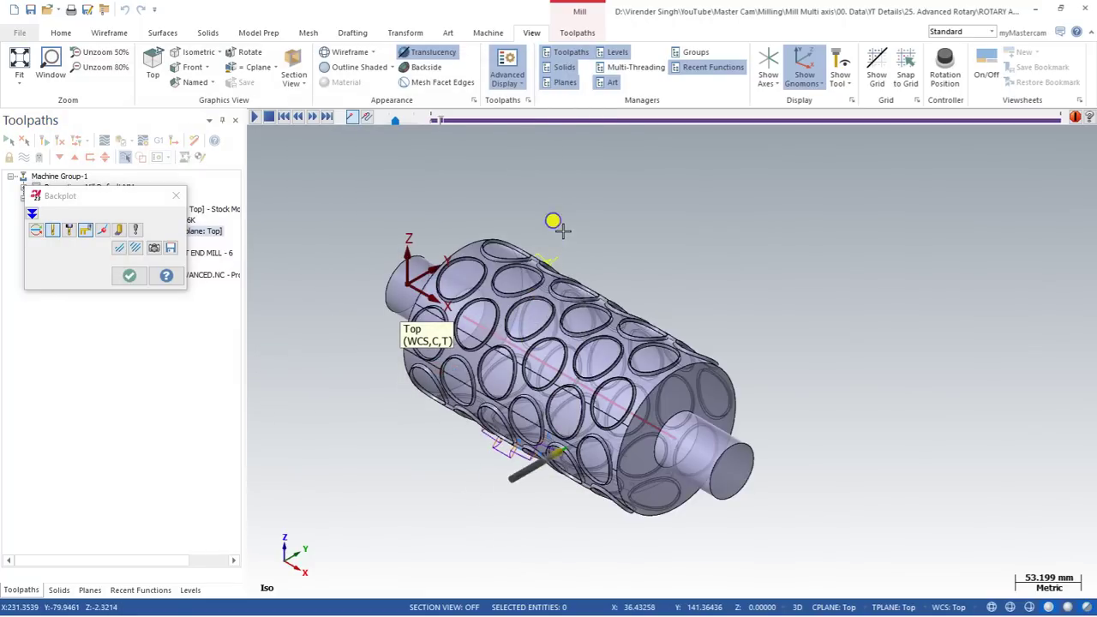
right_click(559, 229)
key("Escape")
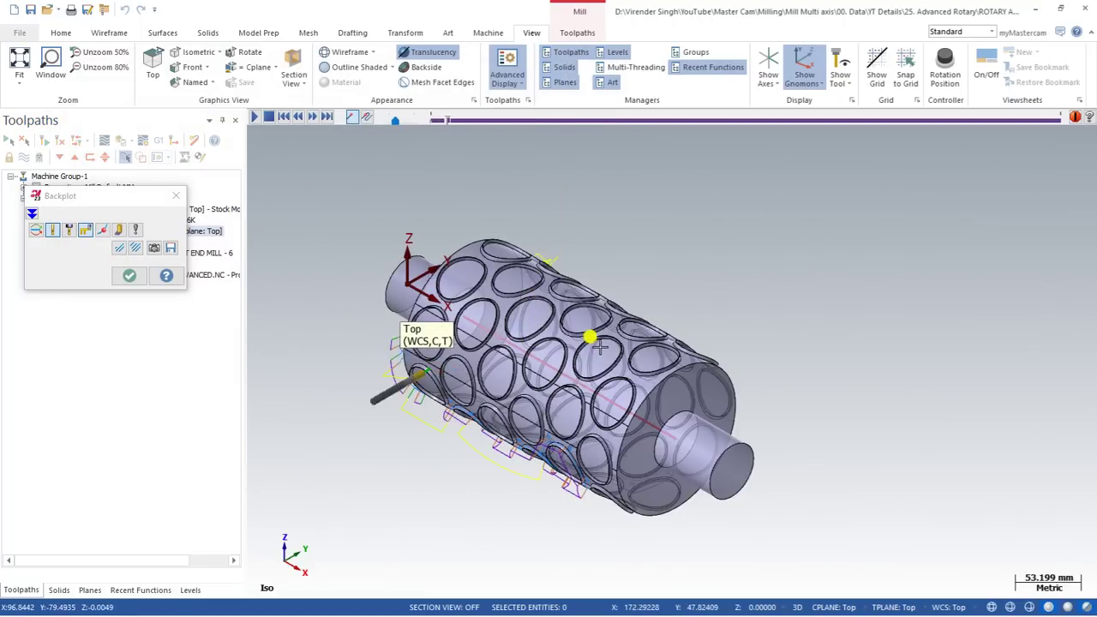
middle_click_drag(542, 339, 494, 341)
scroll(494, 341, "down", 2)
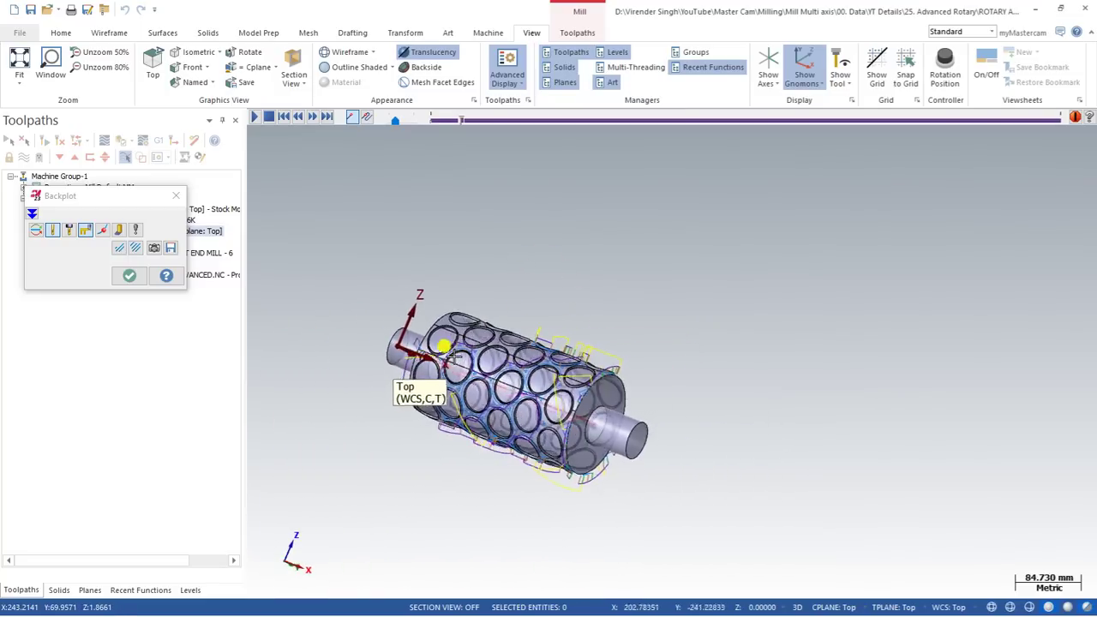
scroll(531, 369, "up", 1)
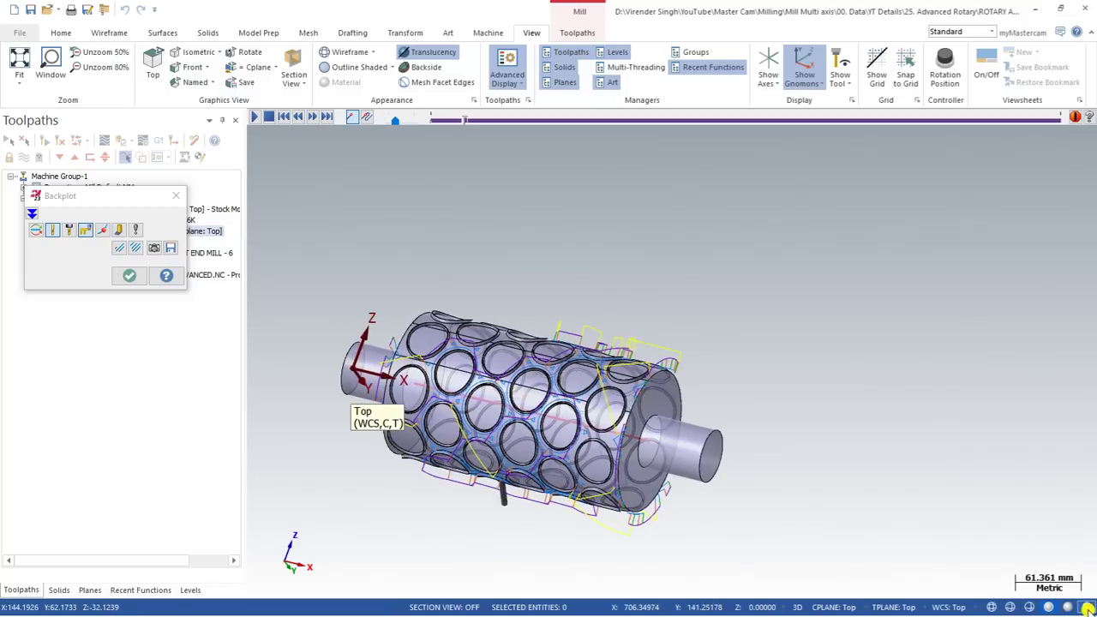
Step: Turn off the model's translucency and examine the backplotted cuts and links between the rings on the solid roller
scroll(502, 318, "up", 1)
middle_click_drag(525, 310, 511, 287)
scroll(544, 258, "down", 2)
scroll(543, 258, "up", 2)
scroll(532, 271, "up", 2)
scroll(512, 287, "up", 2)
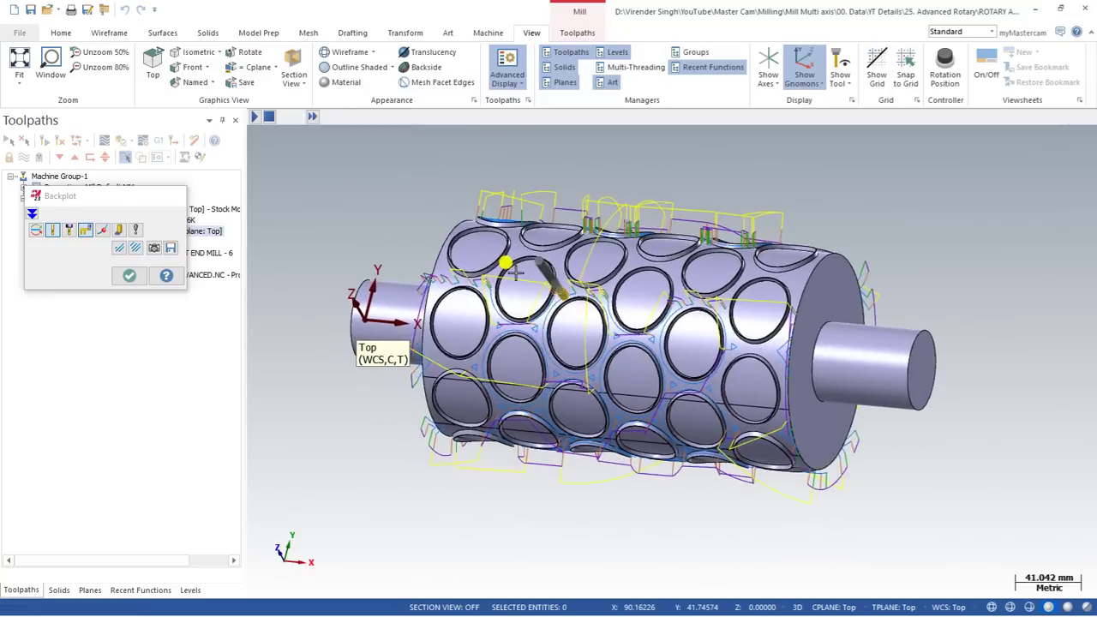
Step: Close the backplot and inspect the complete toolpath from both ends of the roller
key("Escape")
scroll(538, 252, "down", 2)
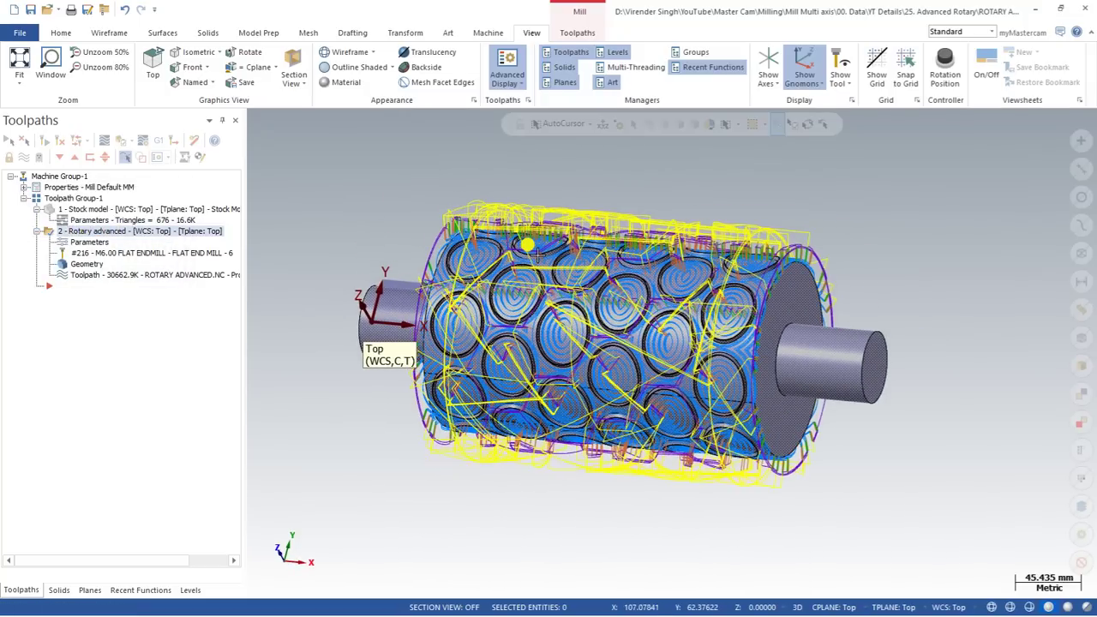
middle_click_drag(533, 248, 635, 263)
middle_click_drag(537, 252, 615, 211)
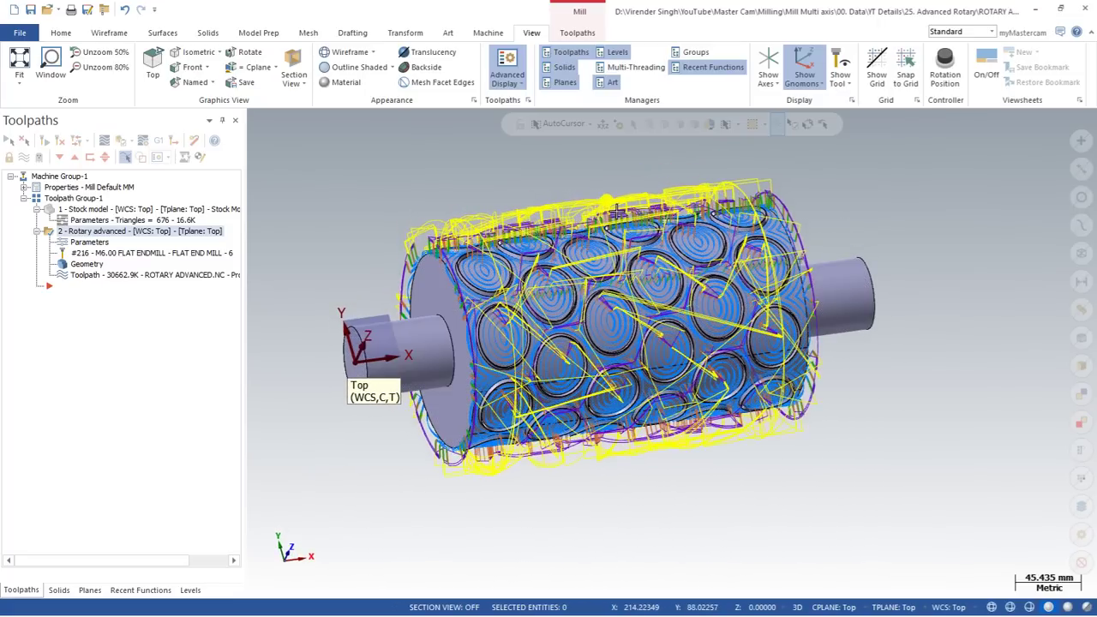